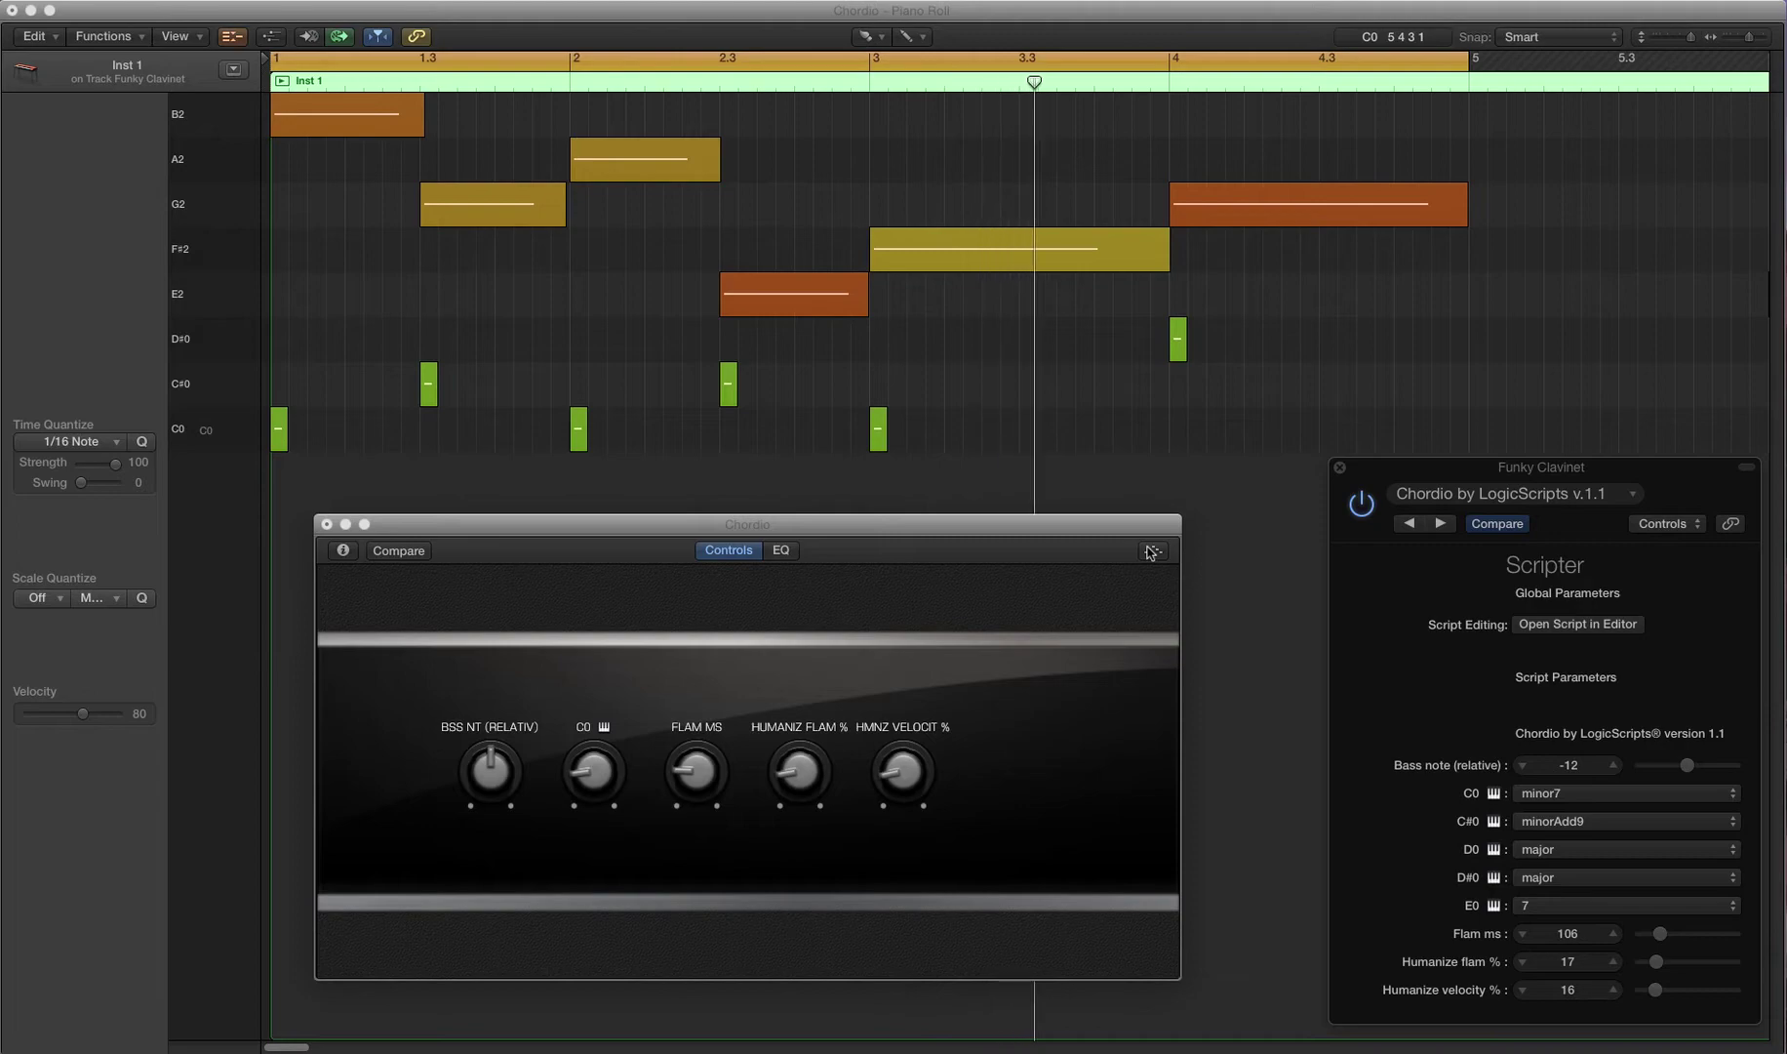
Set the Humanize flam amount to 0 % and turn on the arpeggiator
drag(822, 792, 941, 917)
click(1155, 551)
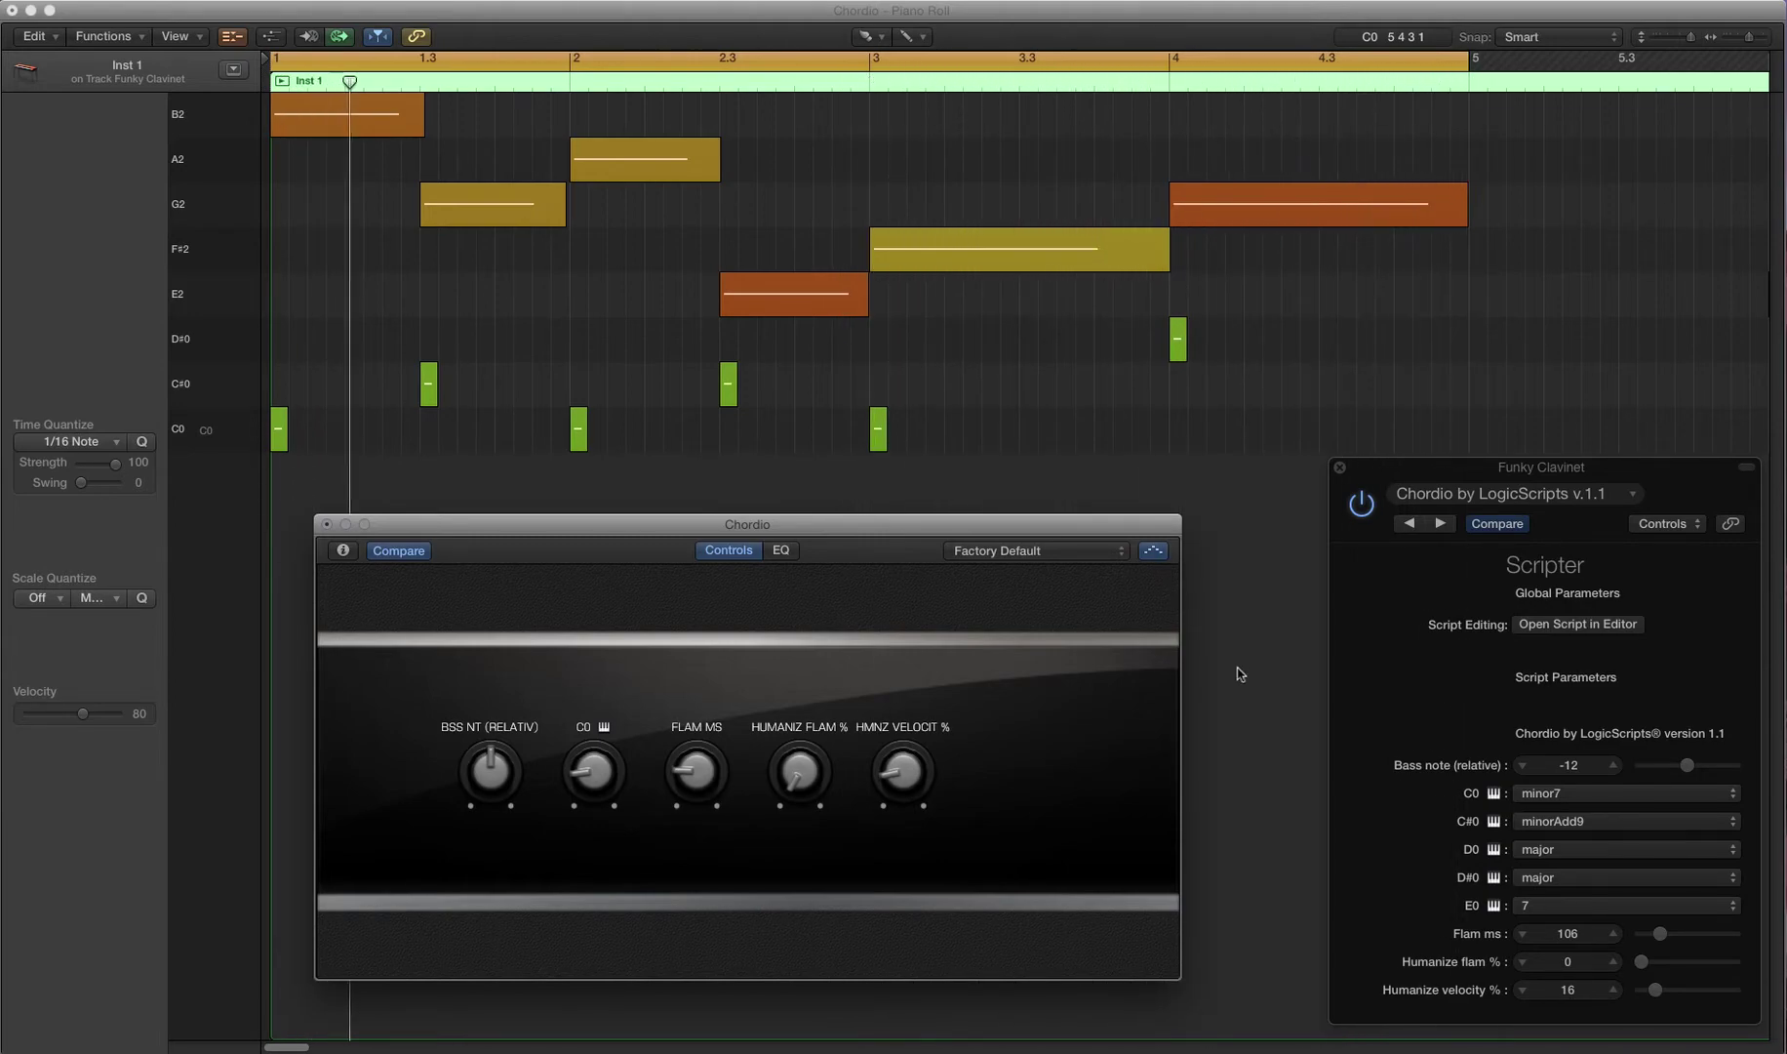
Assign the chord types major7 [9] to trigger note C0, majorAdd9 to C#0 and 7 [b9] to D0
drag(608, 780, 592, 764)
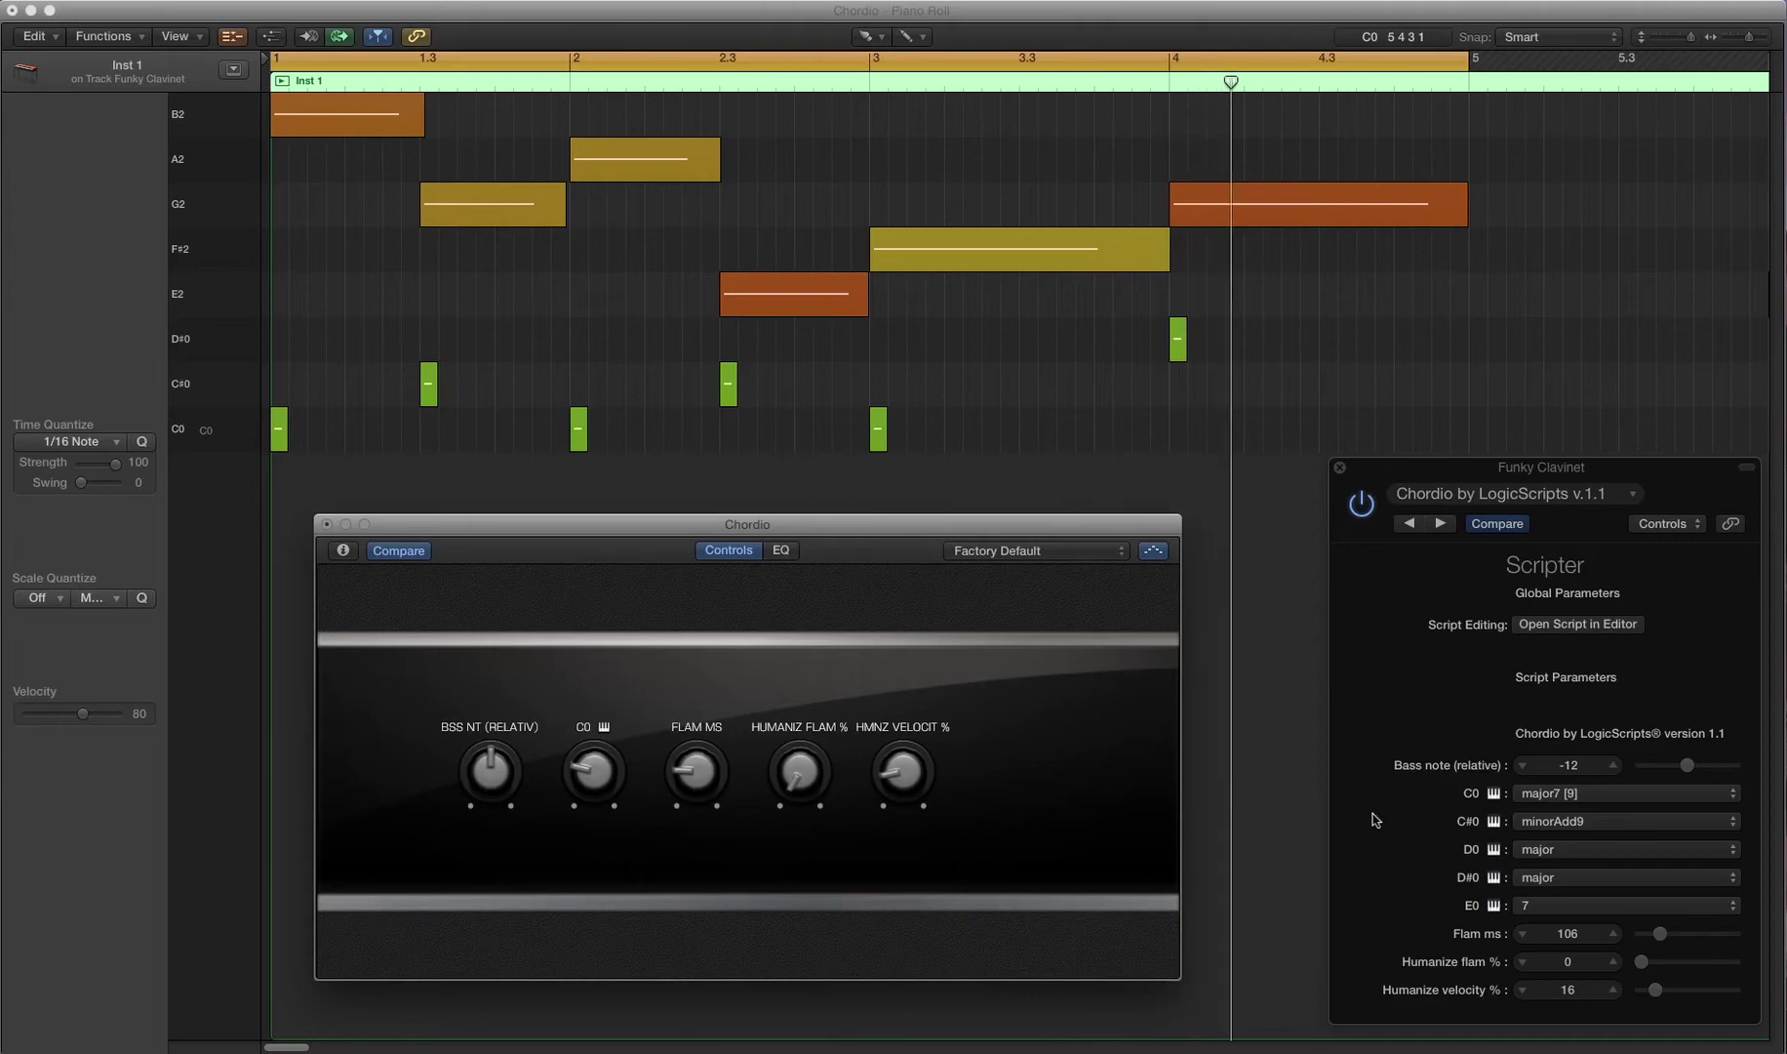
click(1530, 850)
click(1542, 895)
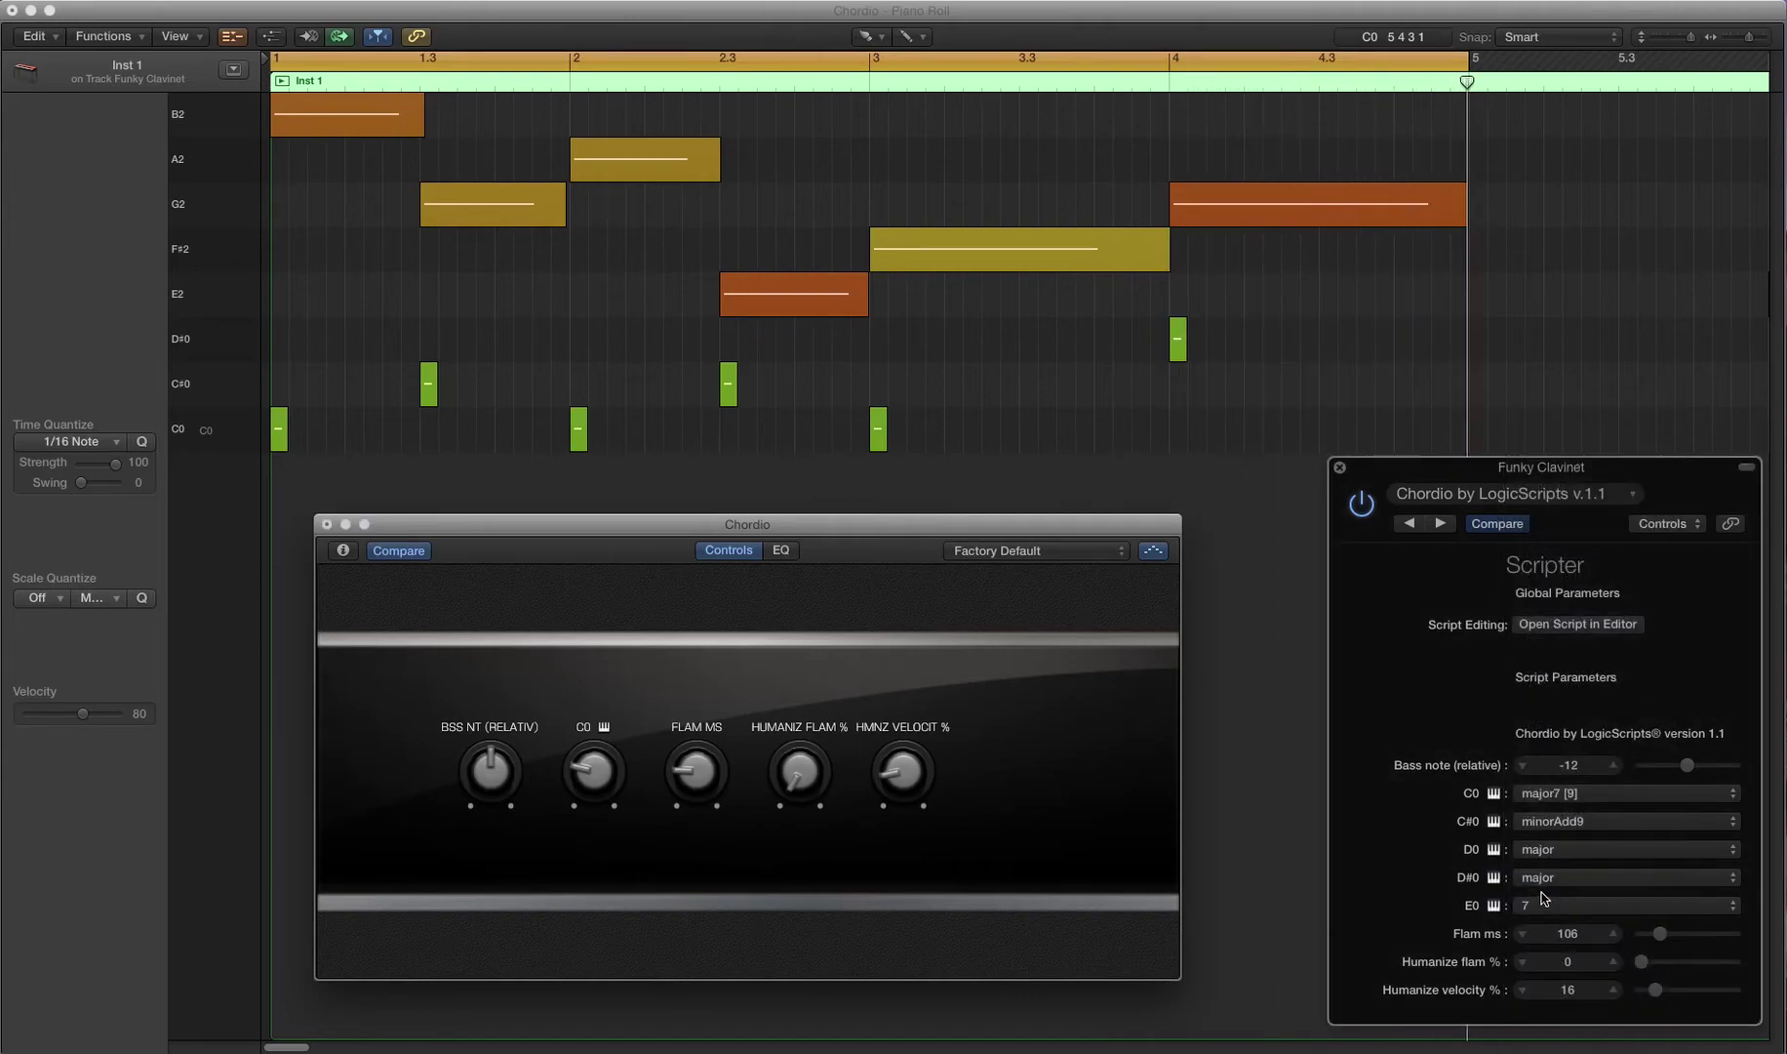
click(1546, 822)
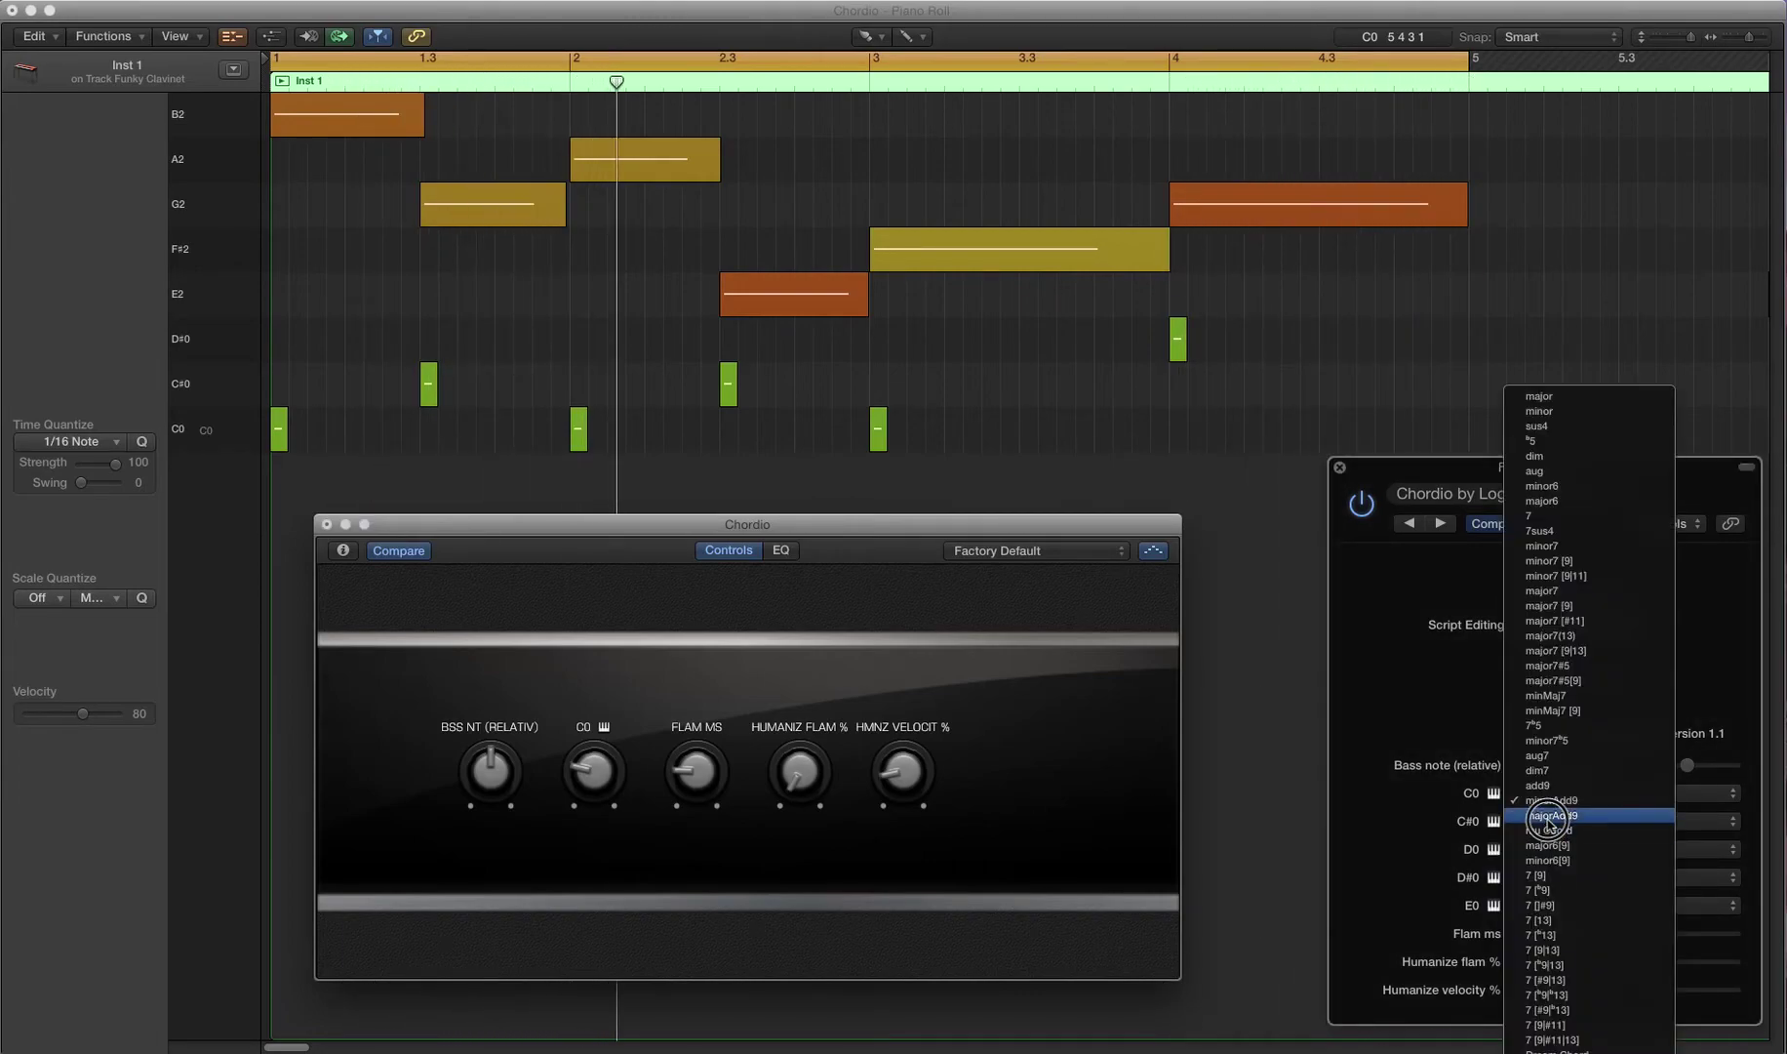
click(1551, 820)
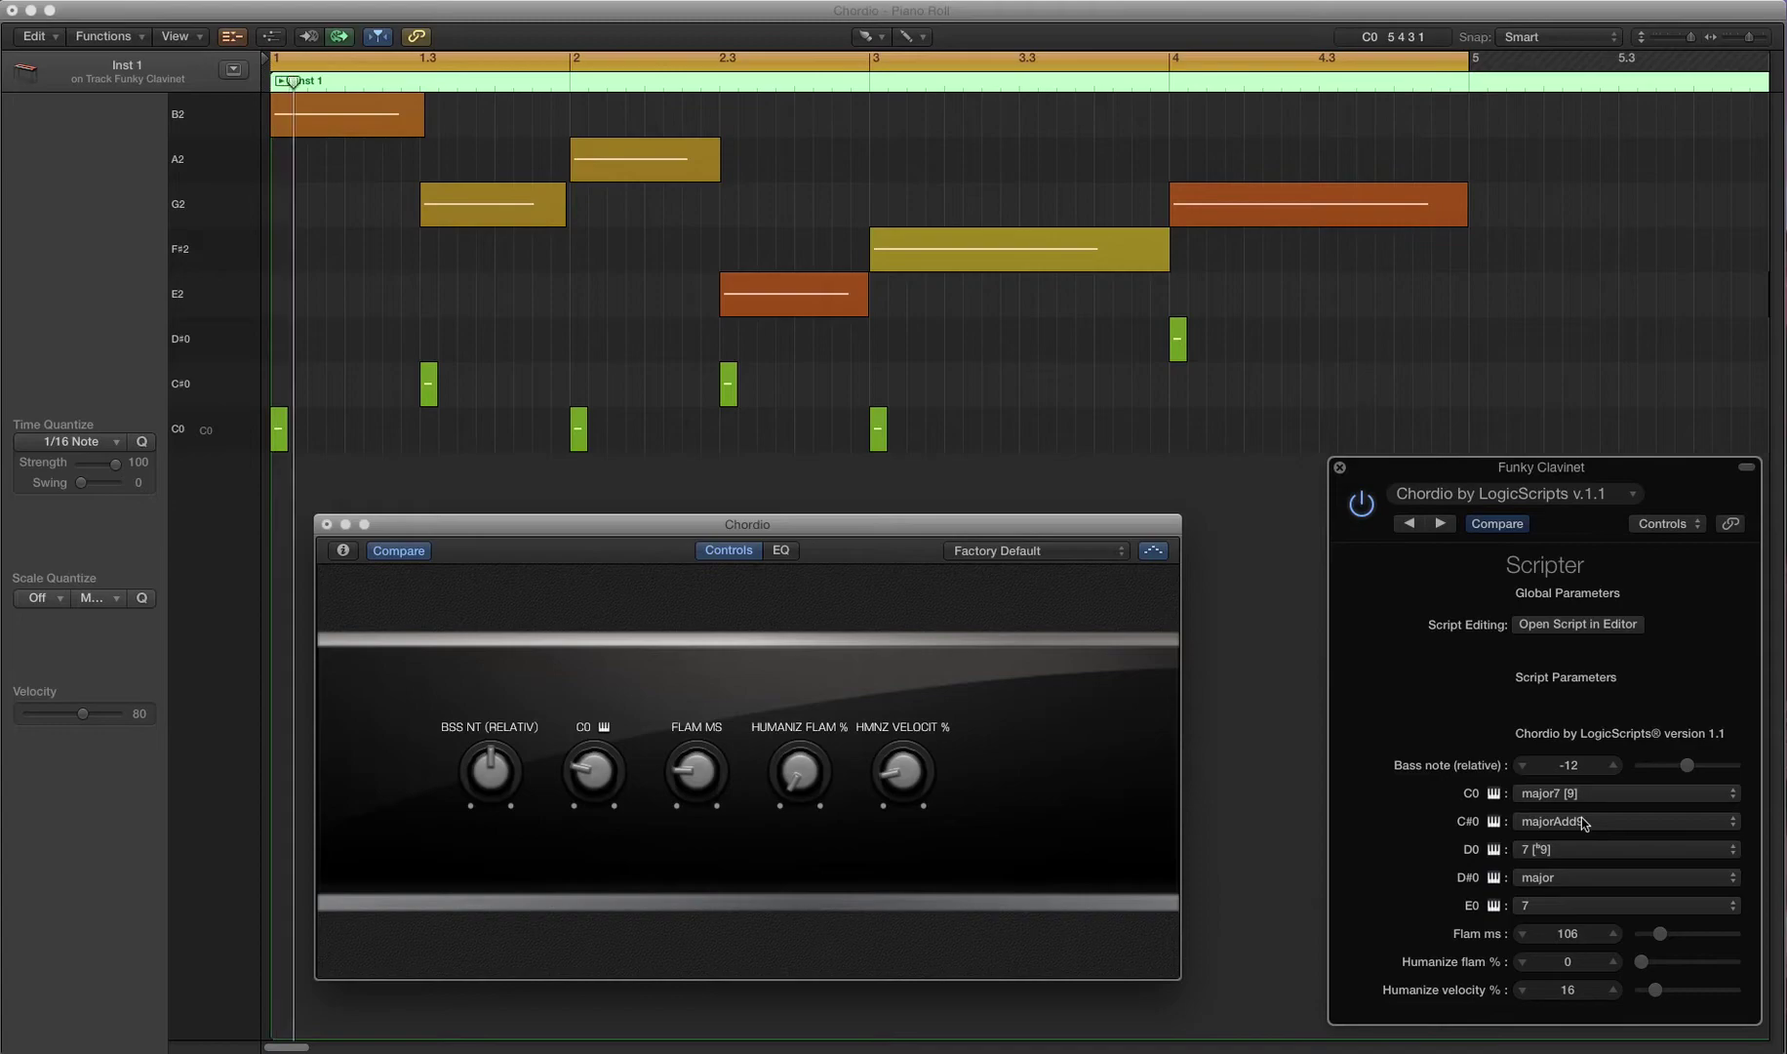
Assign the Hendrix Chord to trigger note C#0 and the Mystic Chord to C0
click(1585, 826)
click(1567, 943)
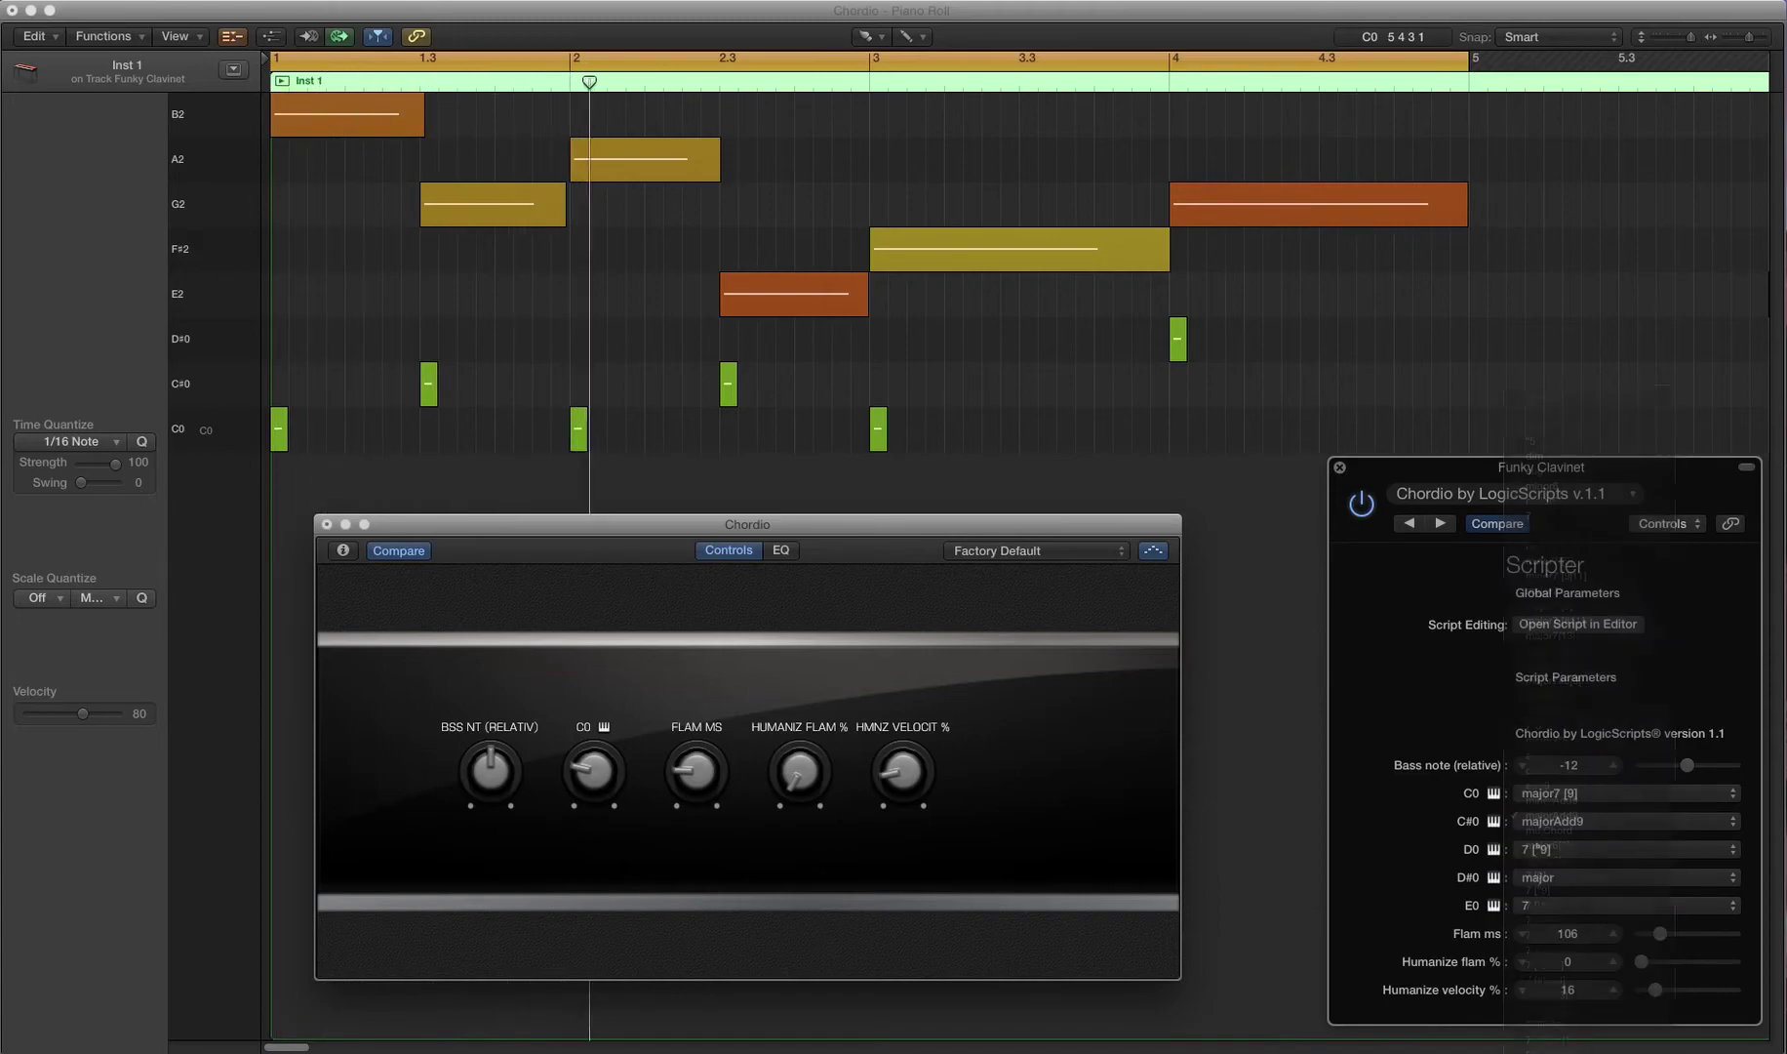
click(1571, 793)
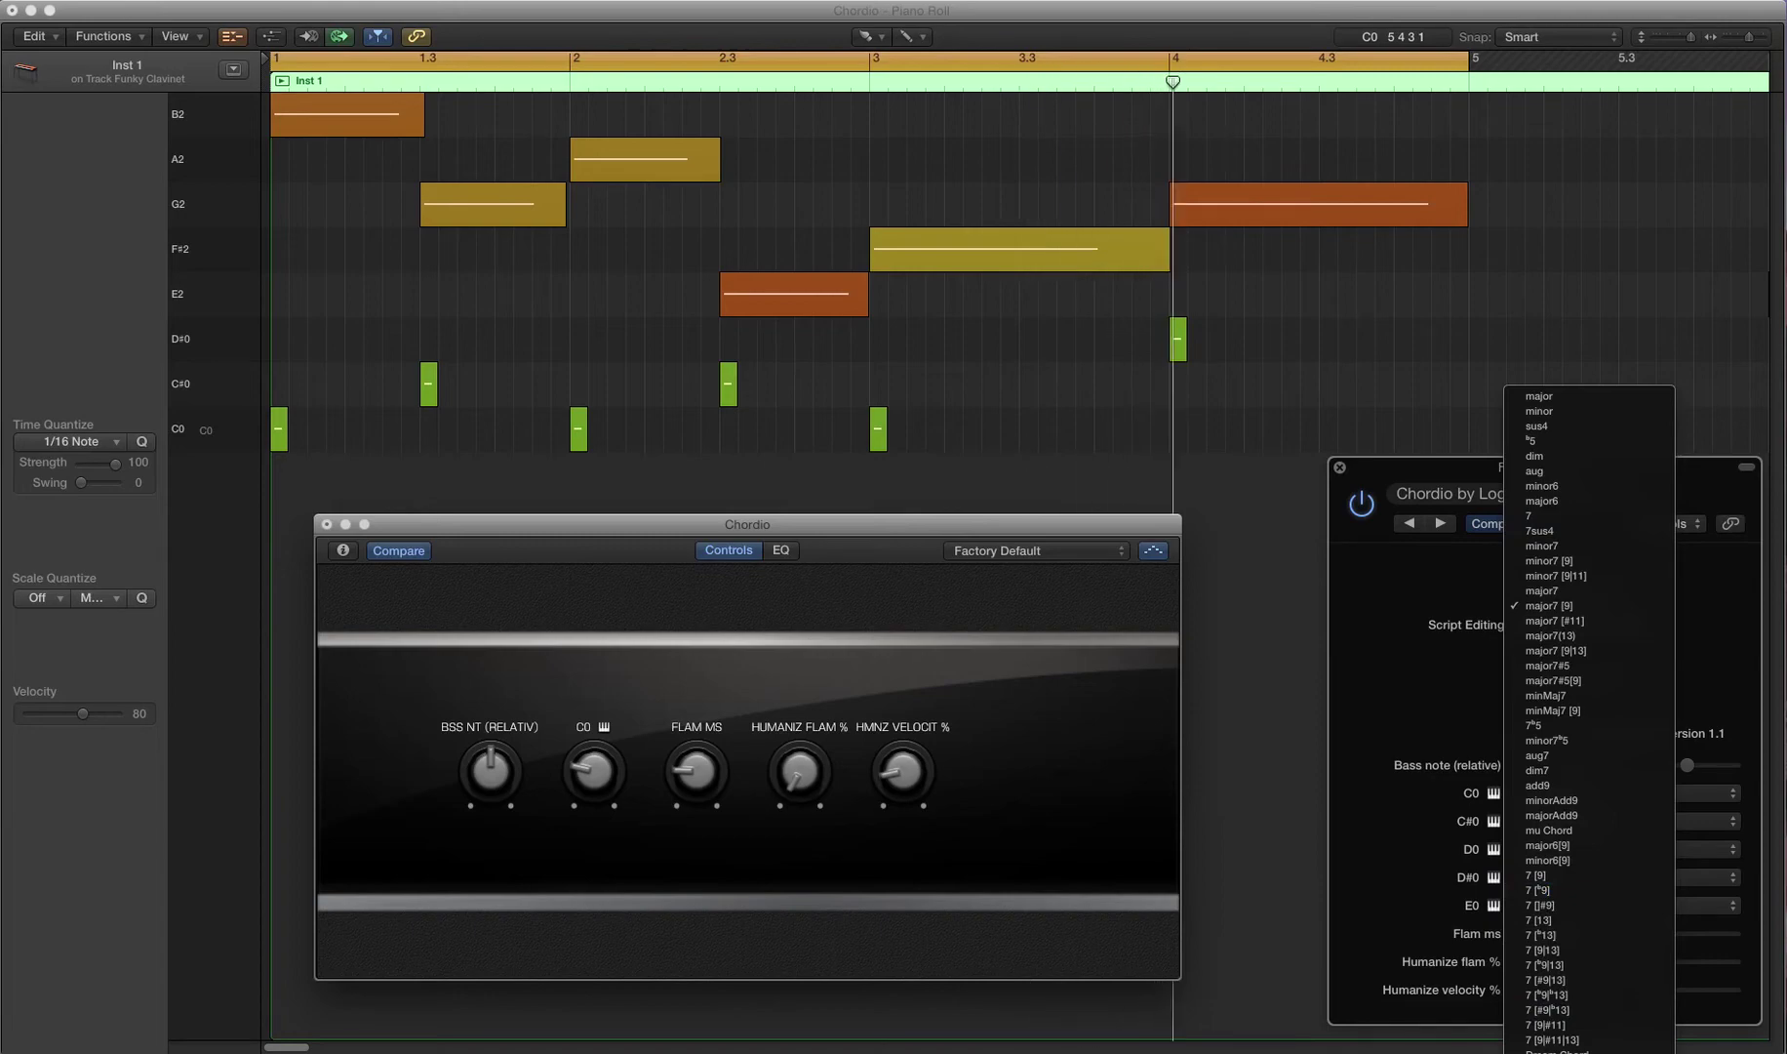
click(1557, 1024)
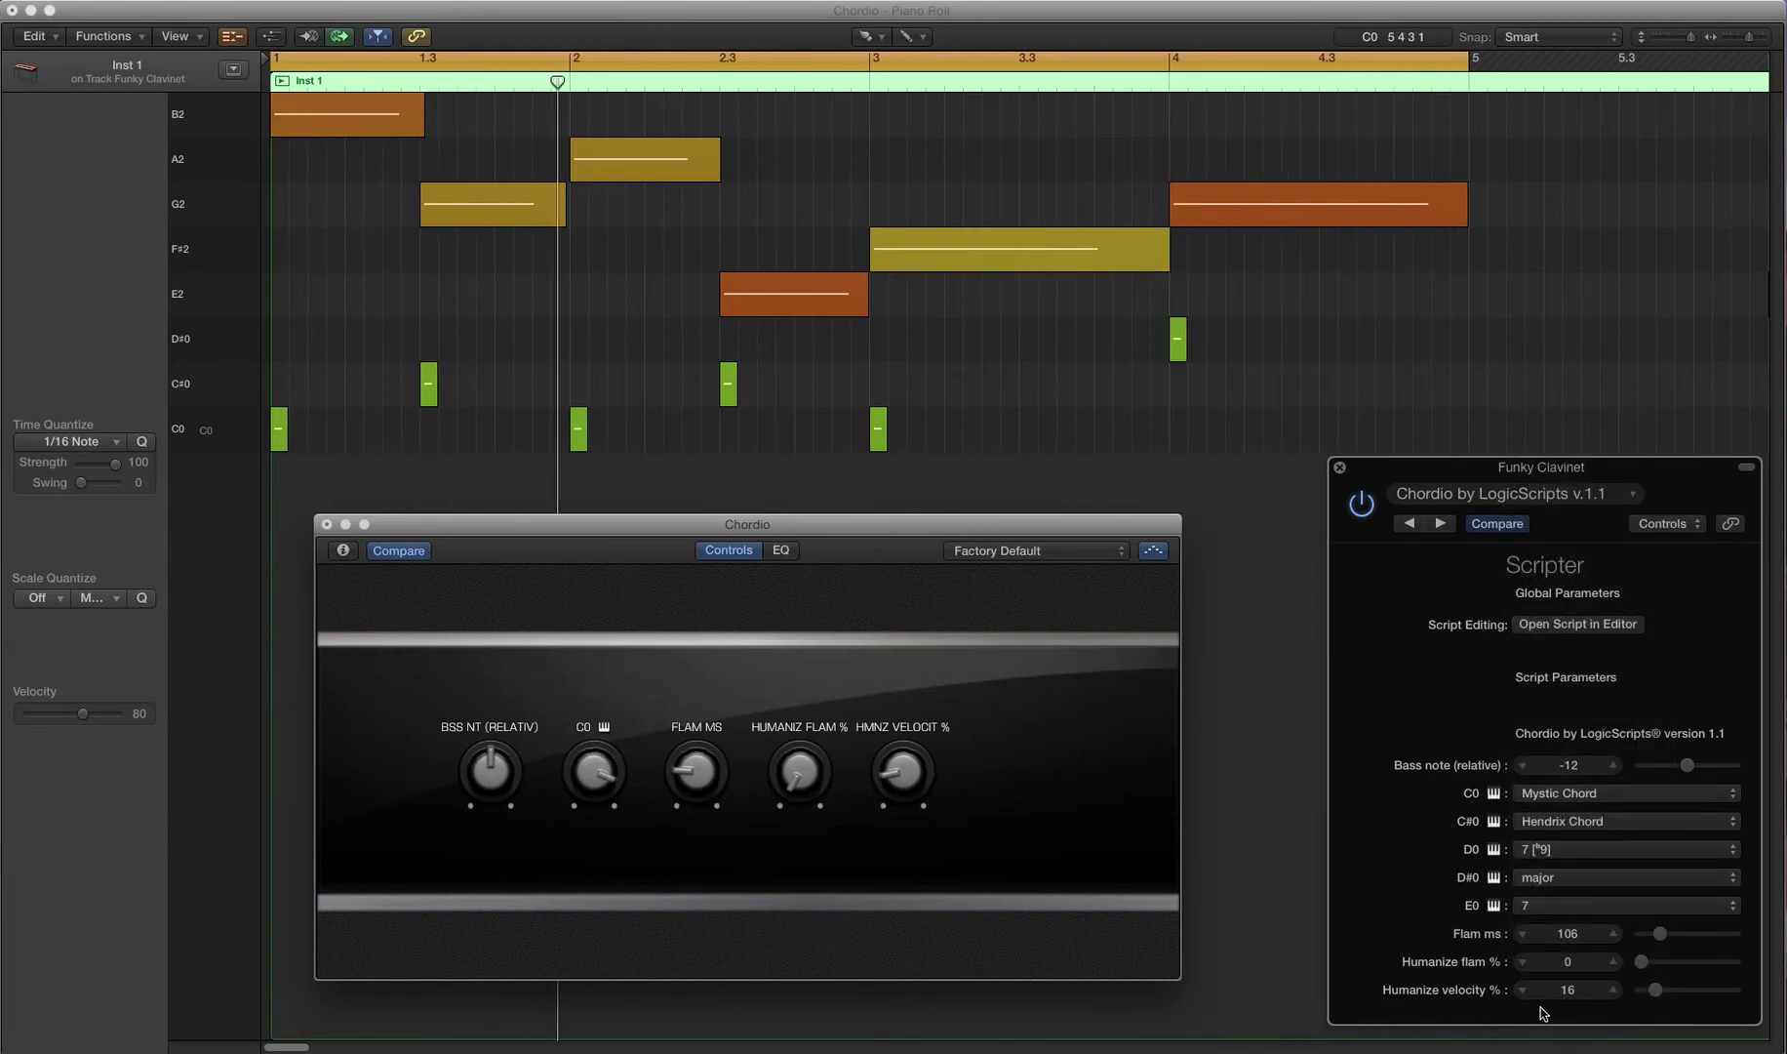
Try the Petruschka Chord on trigger note C0, followed by the So What Chord
click(1552, 795)
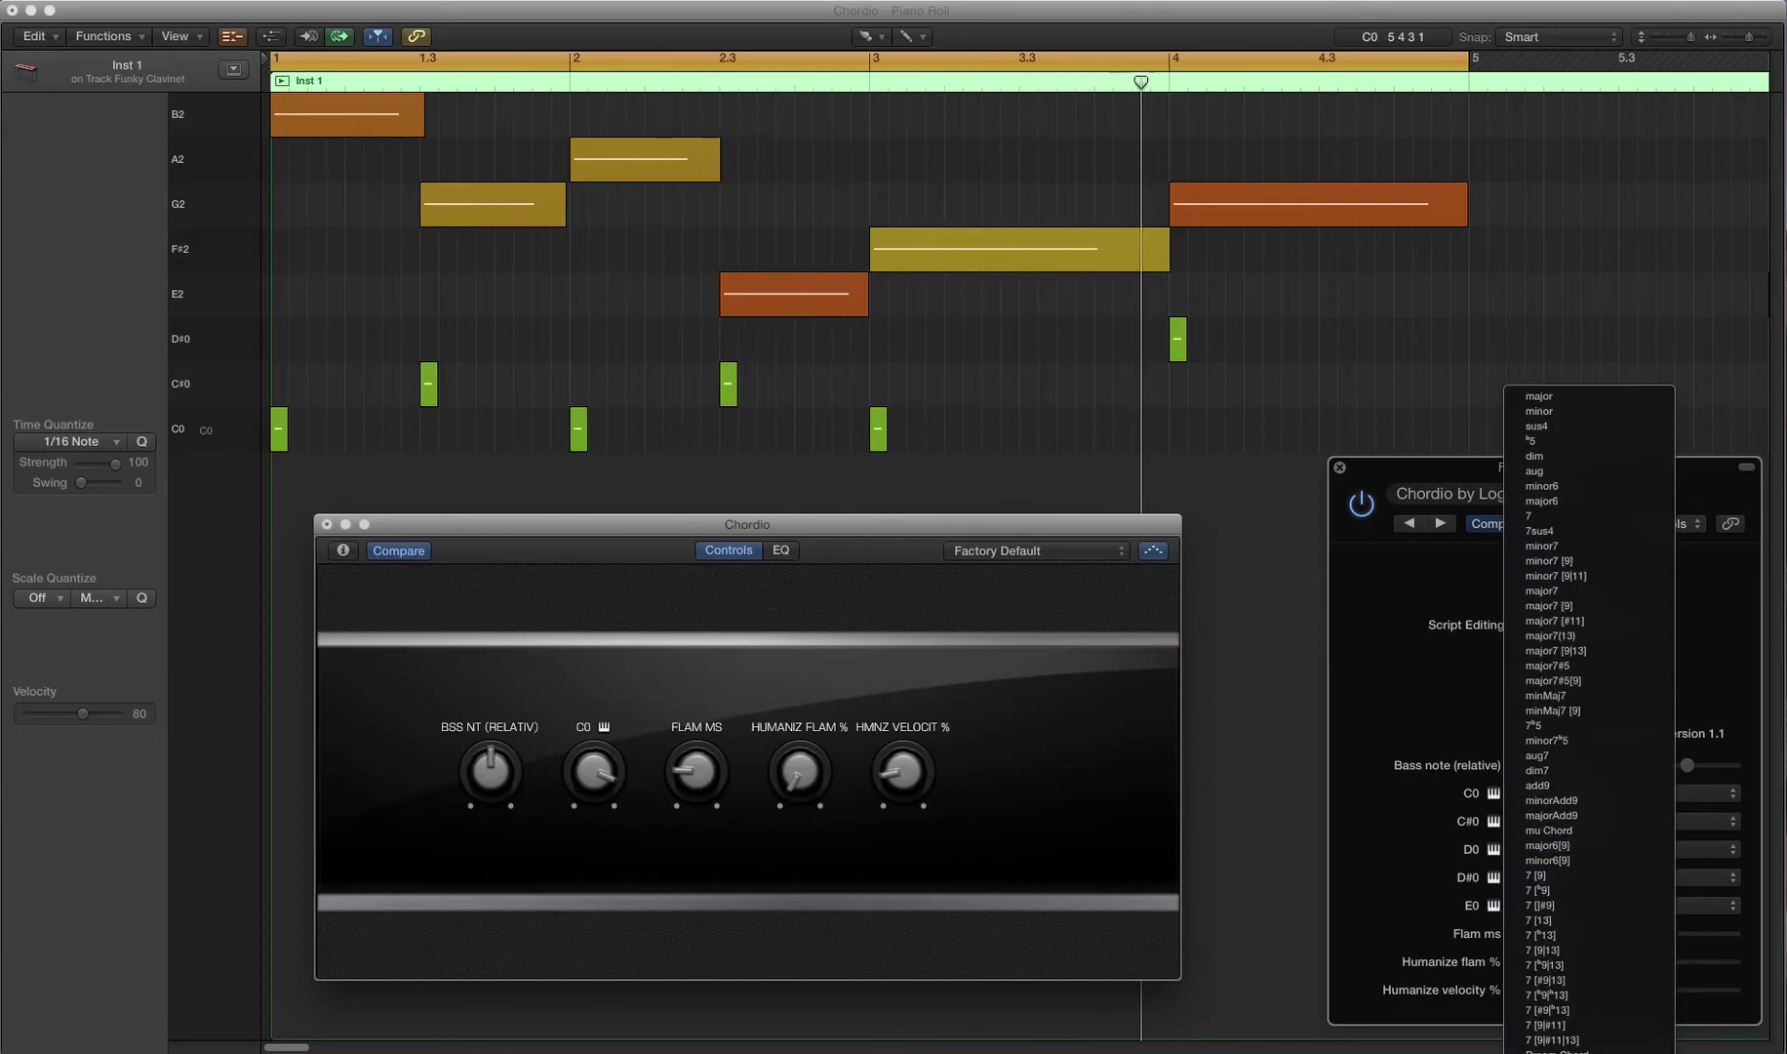
click(1567, 1052)
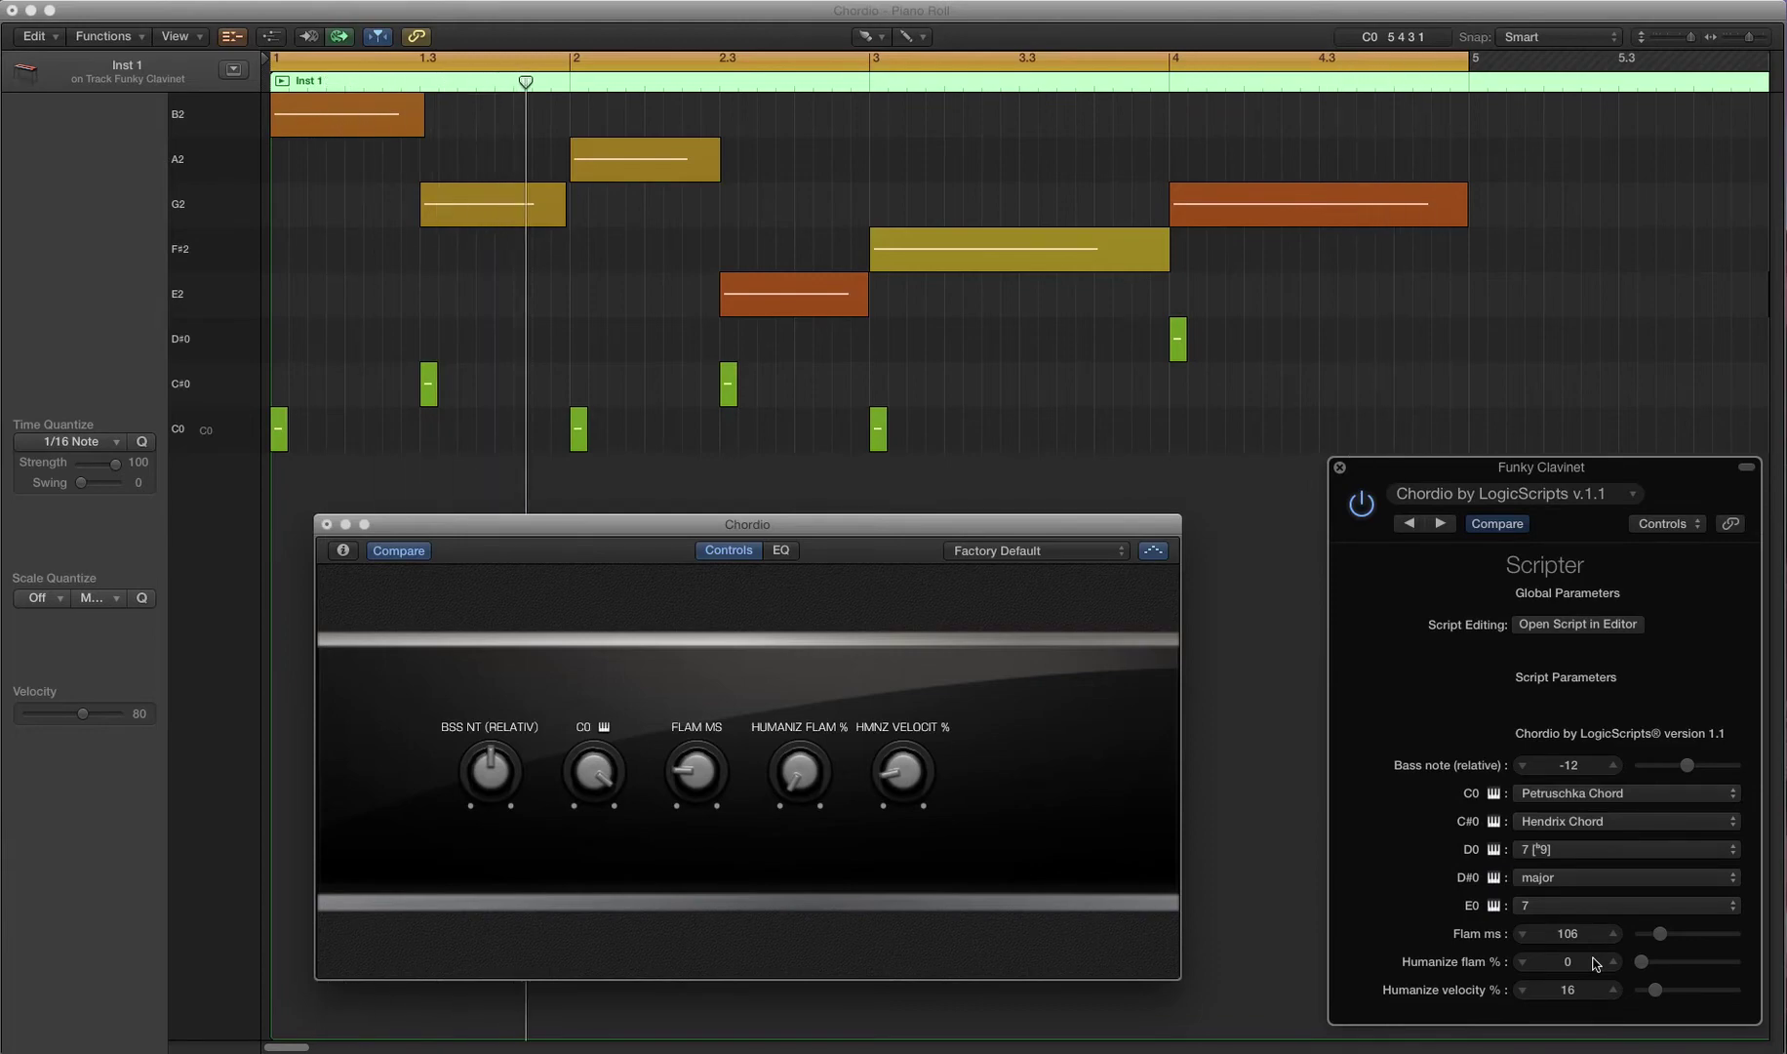
click(1596, 880)
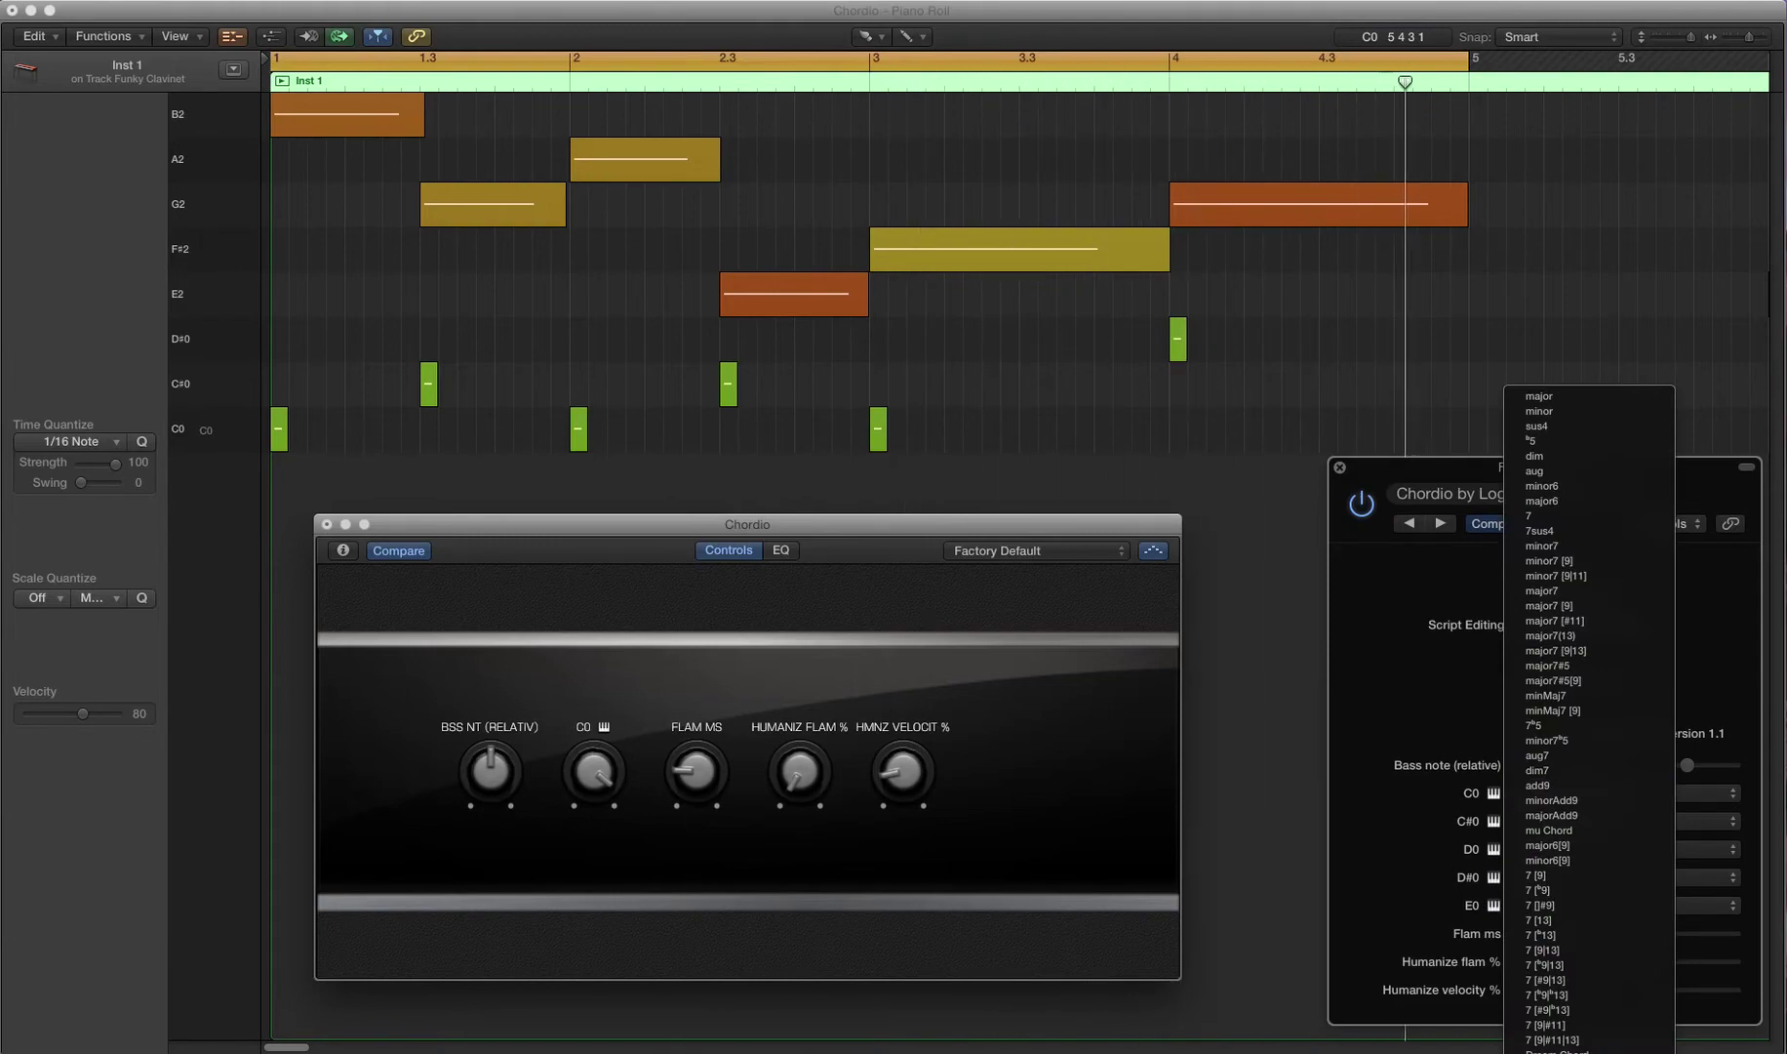
click(1539, 397)
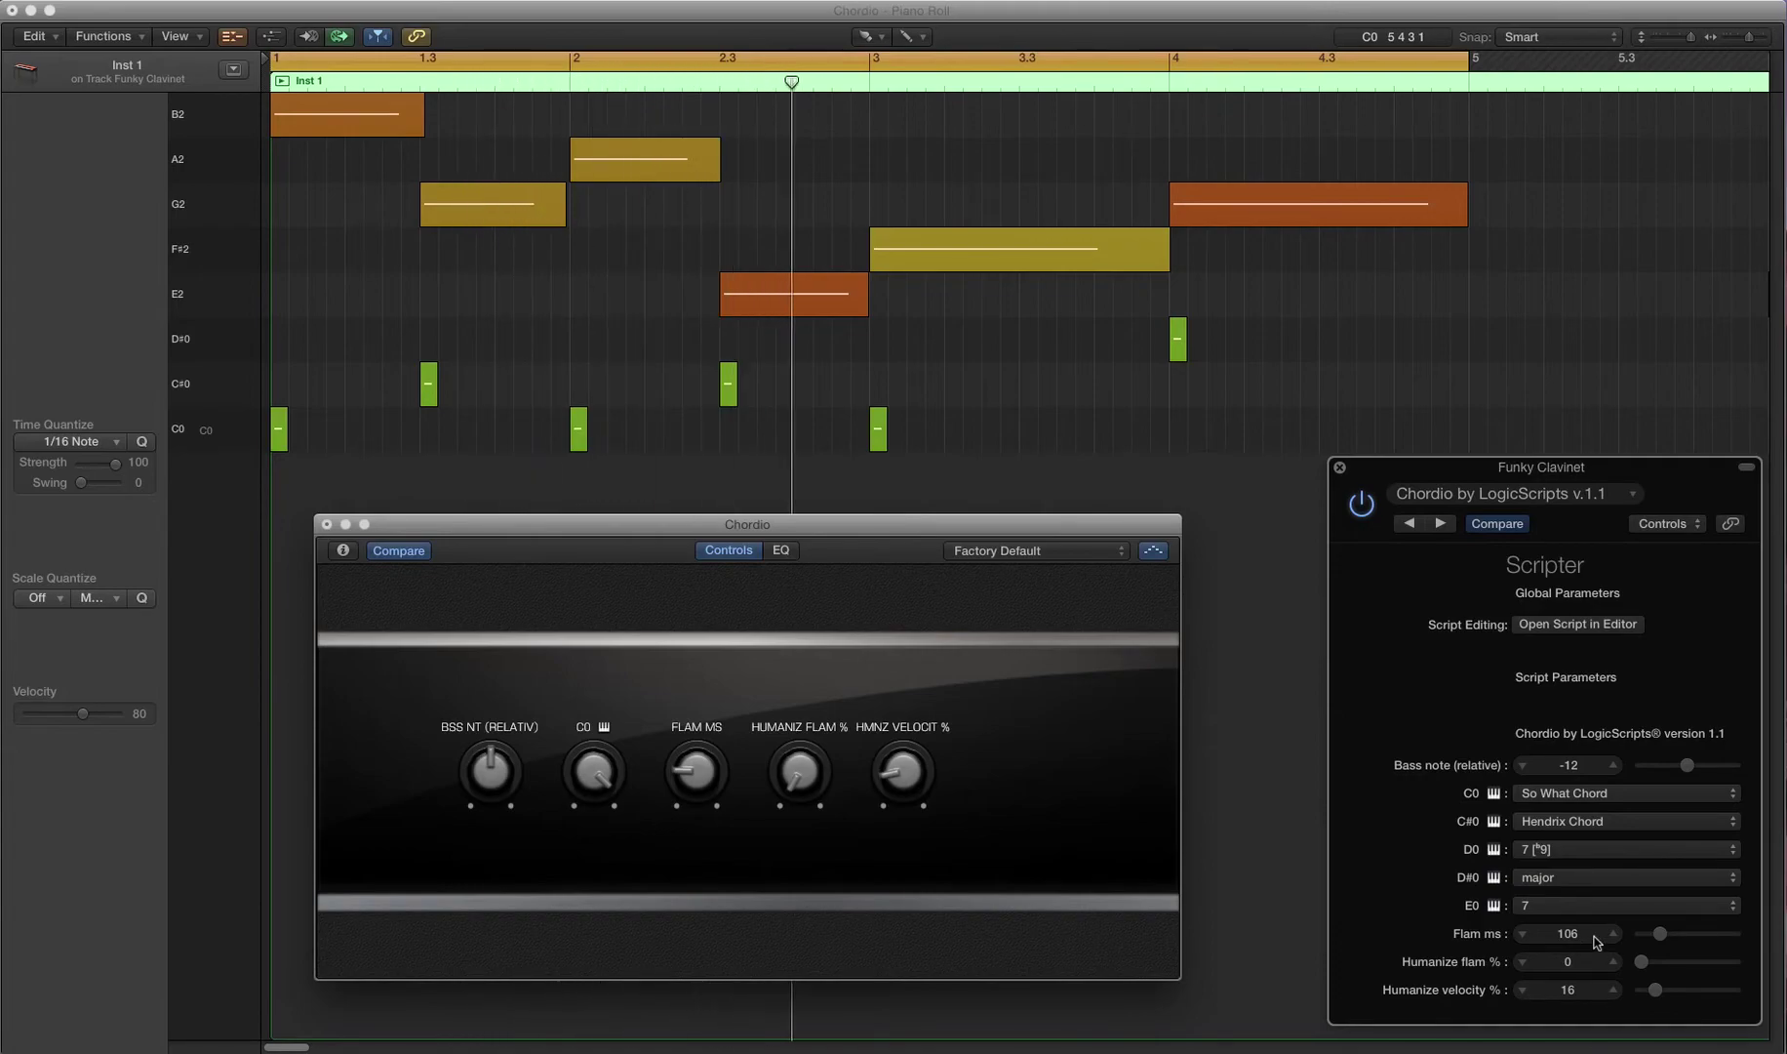
Turn off the arpeggiator, and set the flam to 82 ms and Humanize velocity to 13 %
click(1152, 546)
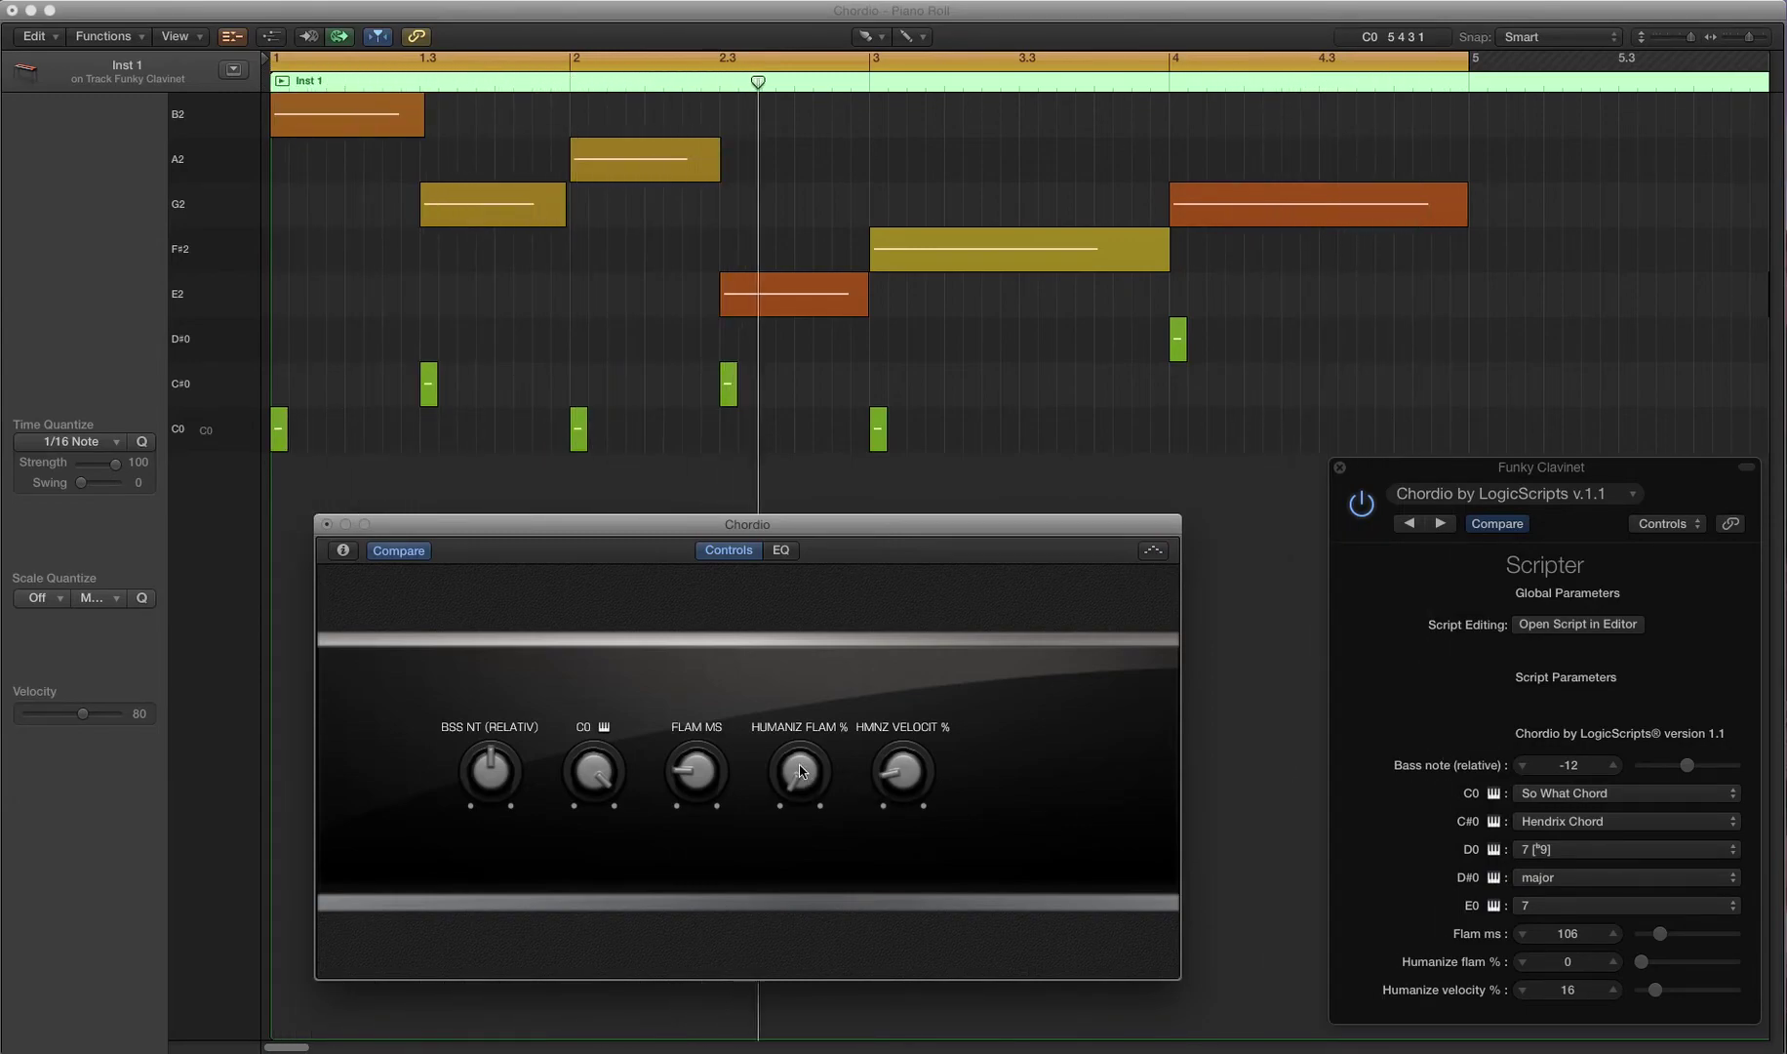
drag(698, 770, 713, 780)
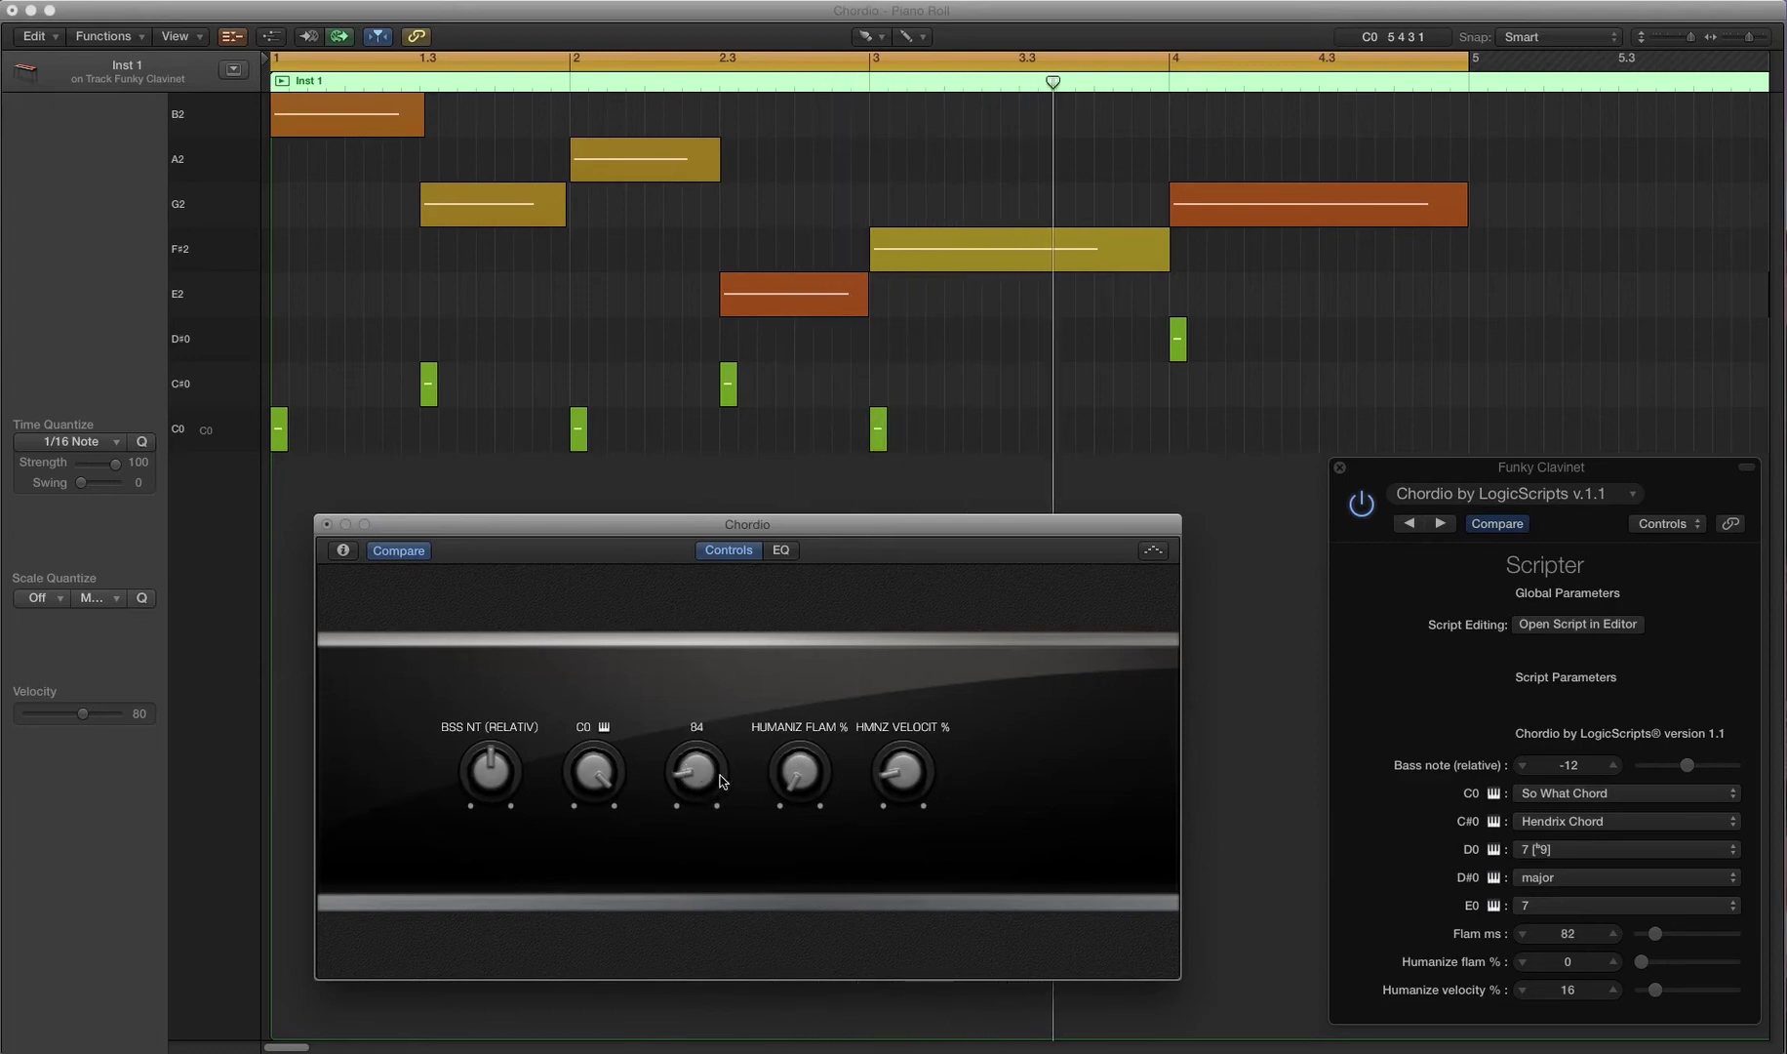
drag(898, 771, 886, 782)
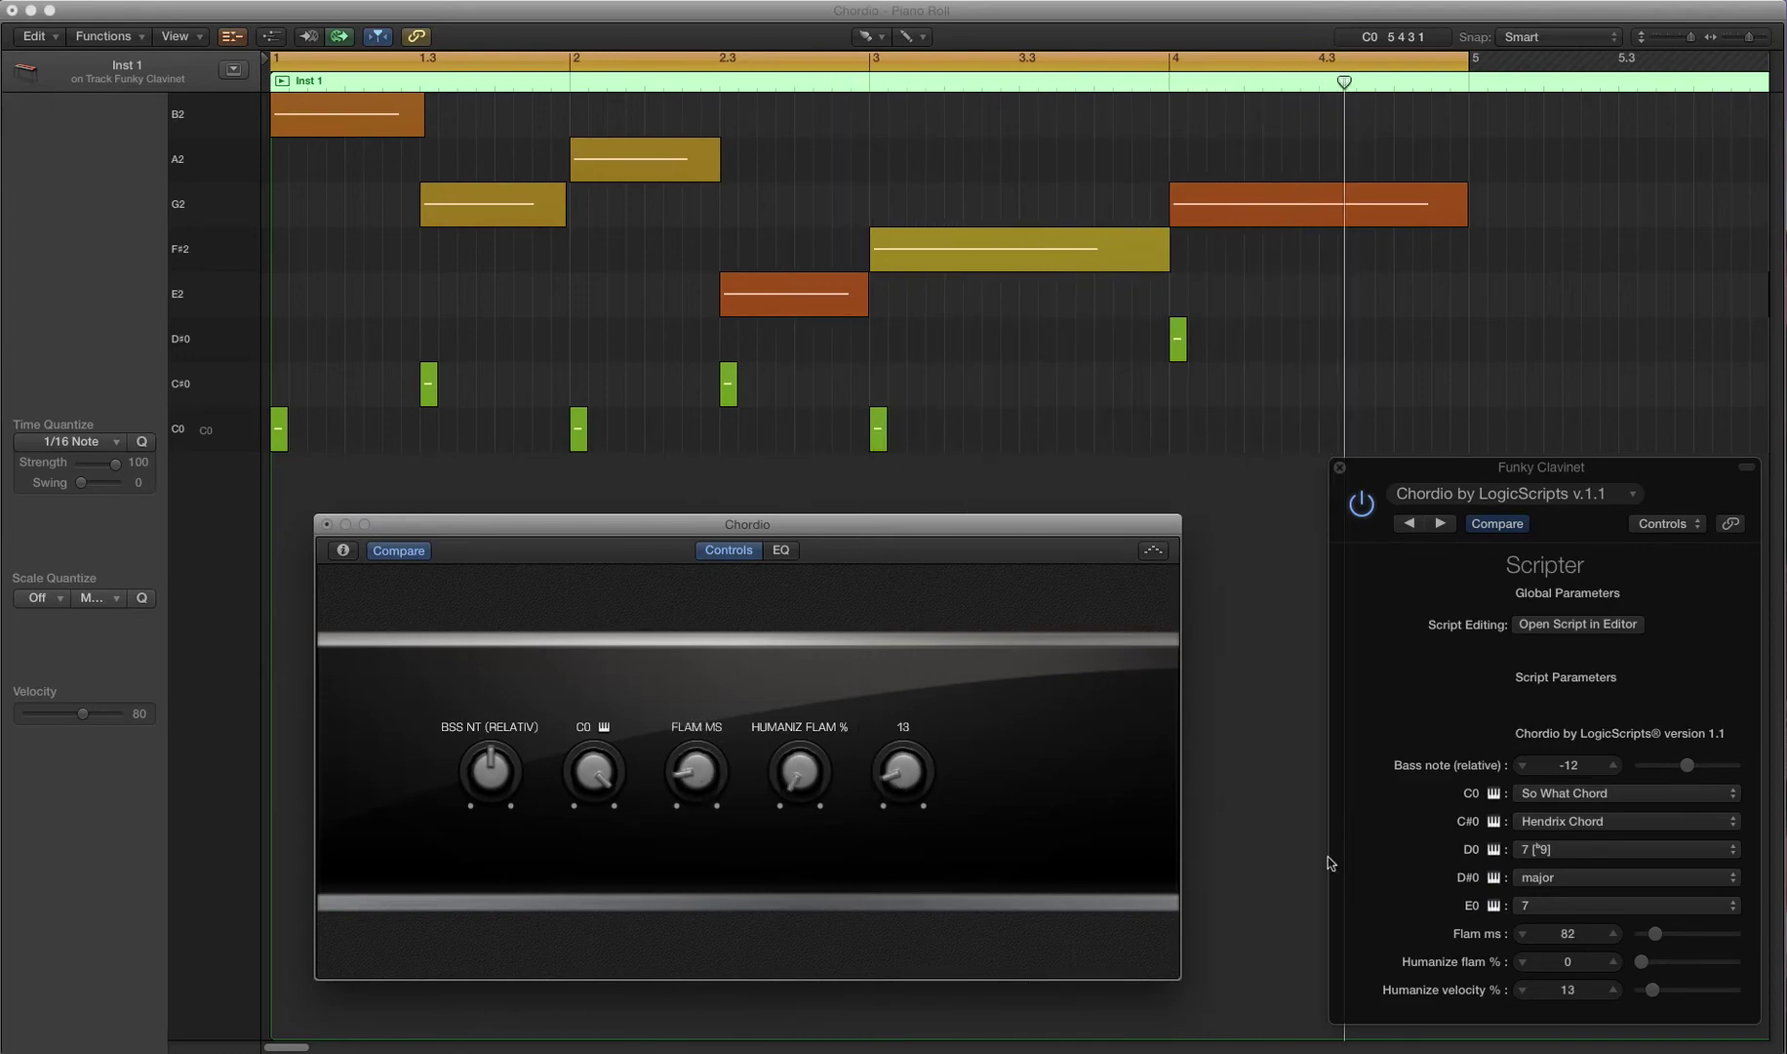
Assign mu Chord to trigger note C0 after trying add9, and assign dim7 to C#0
click(1538, 796)
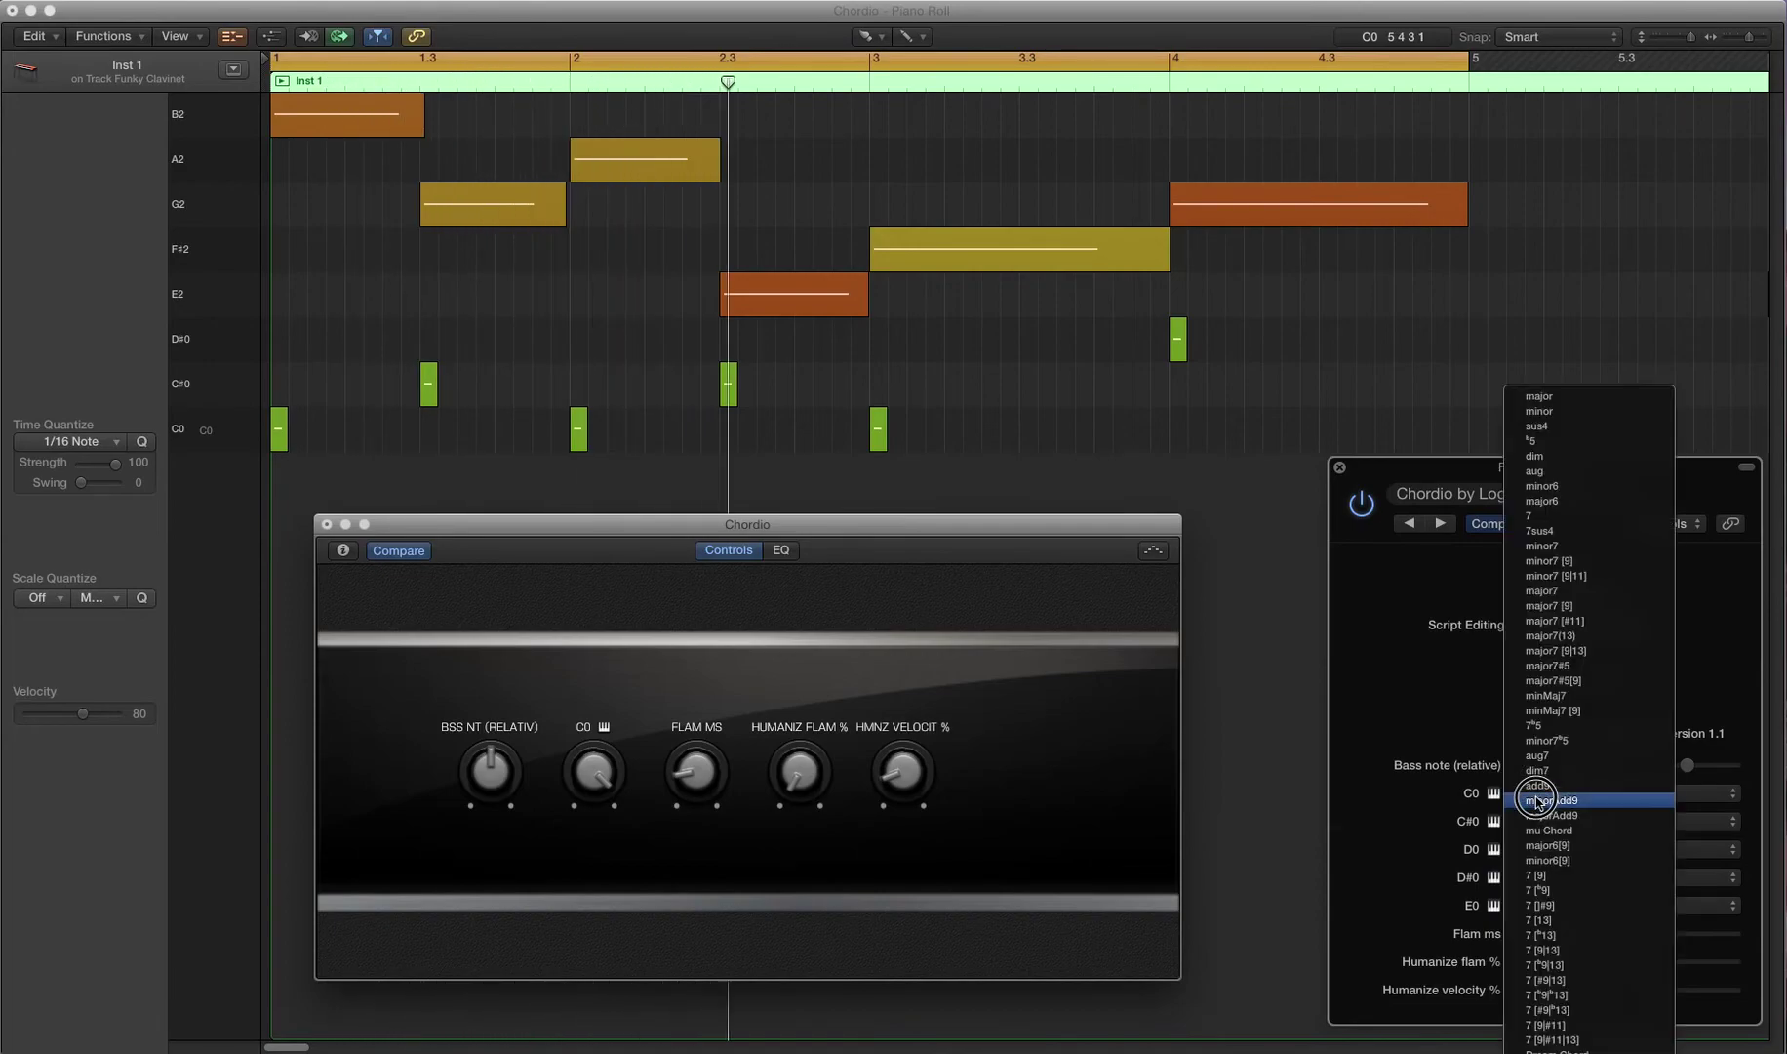
click(1591, 787)
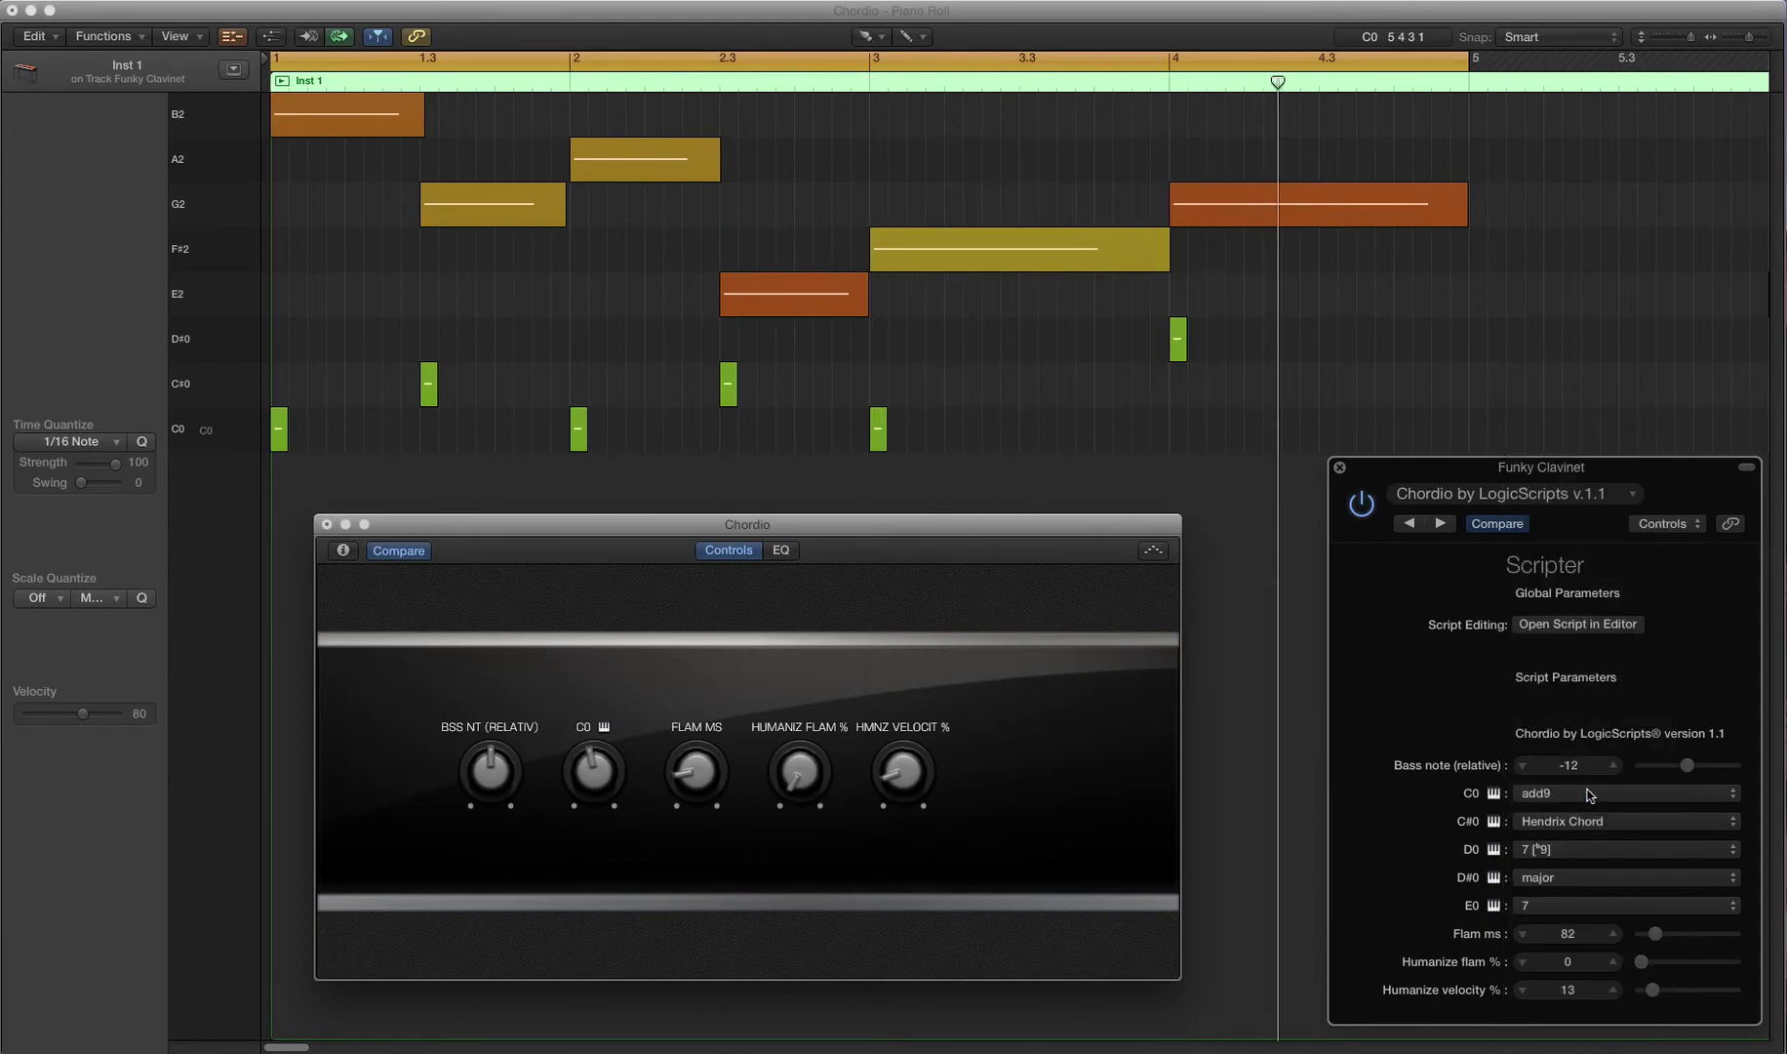
click(1590, 792)
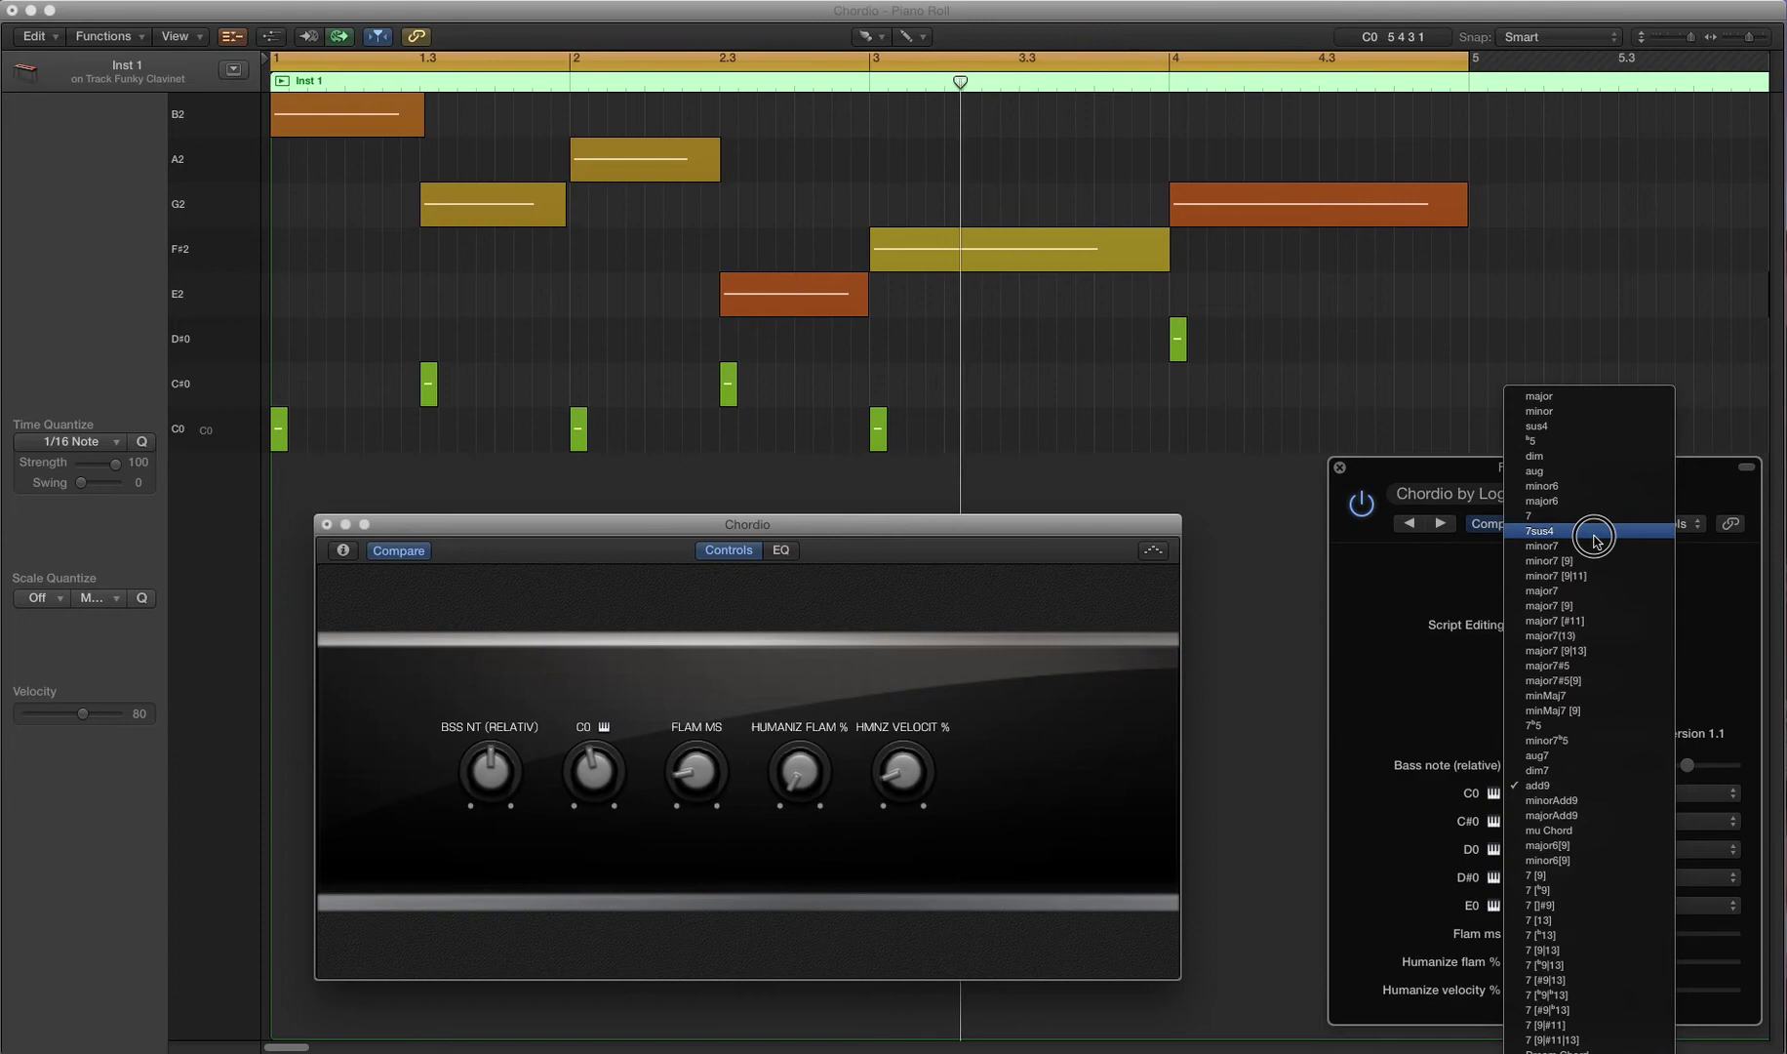
click(1592, 835)
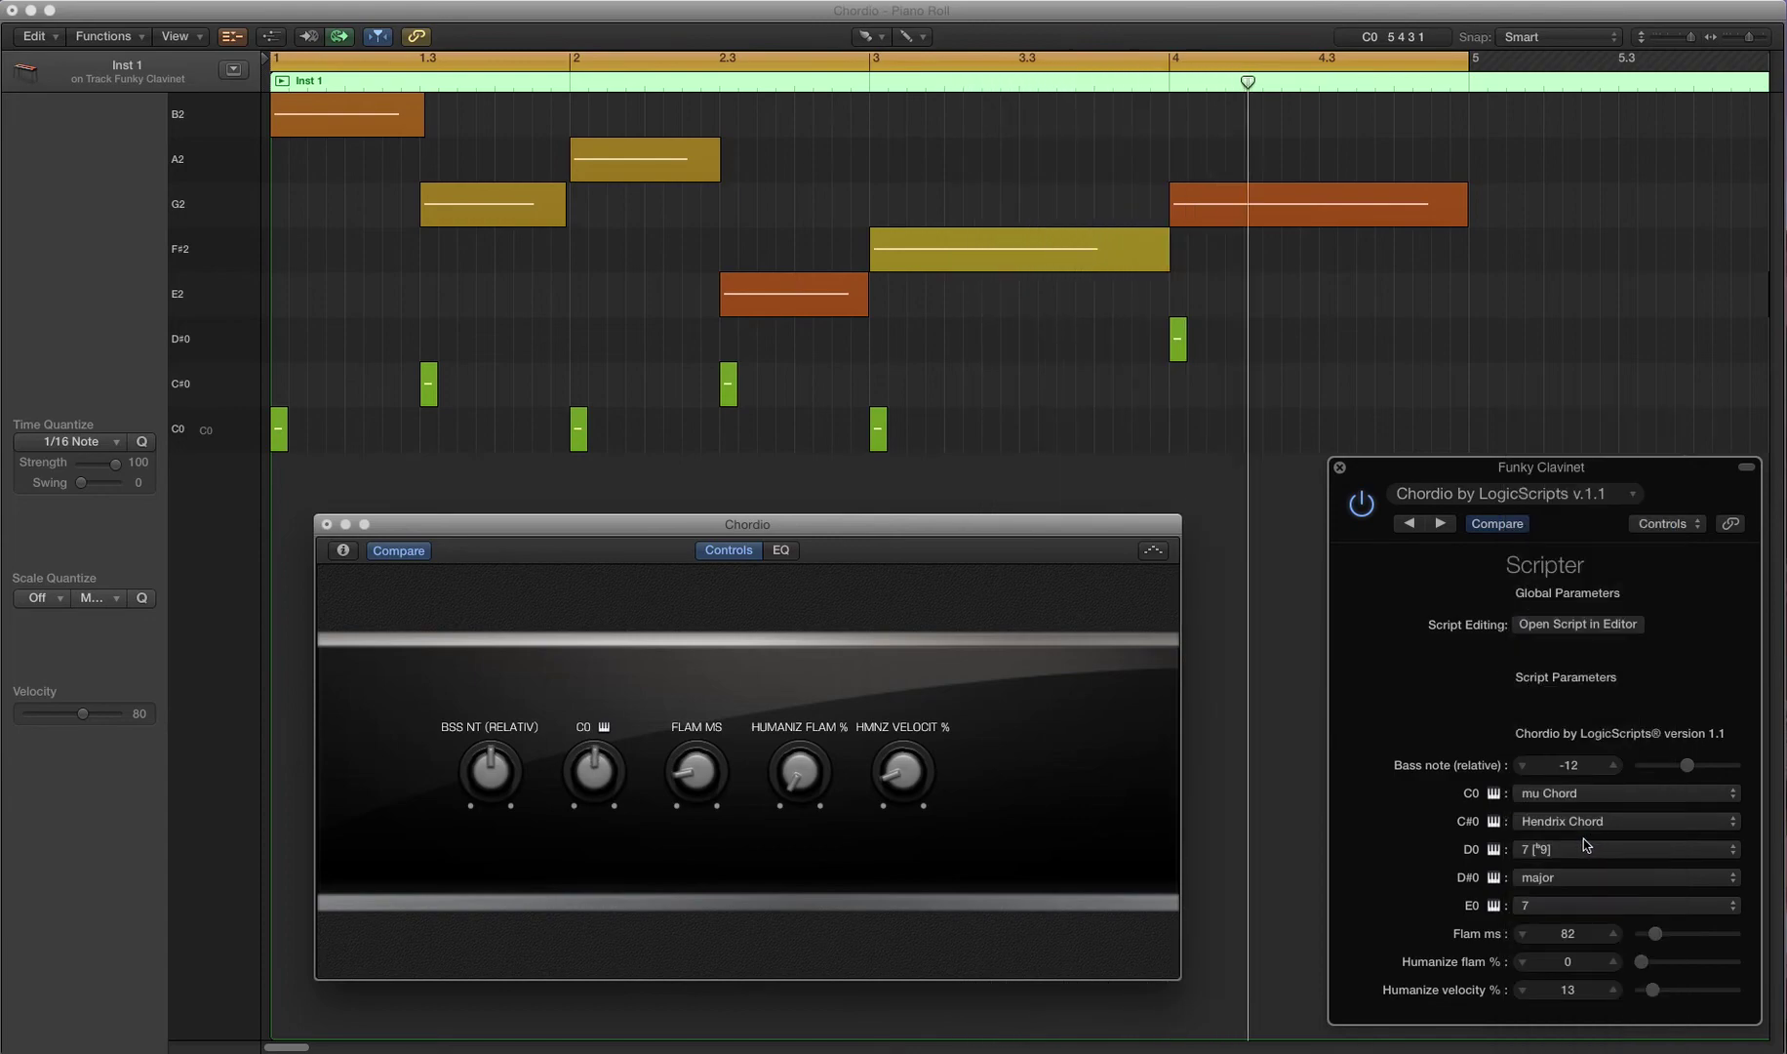
click(1568, 821)
click(1576, 772)
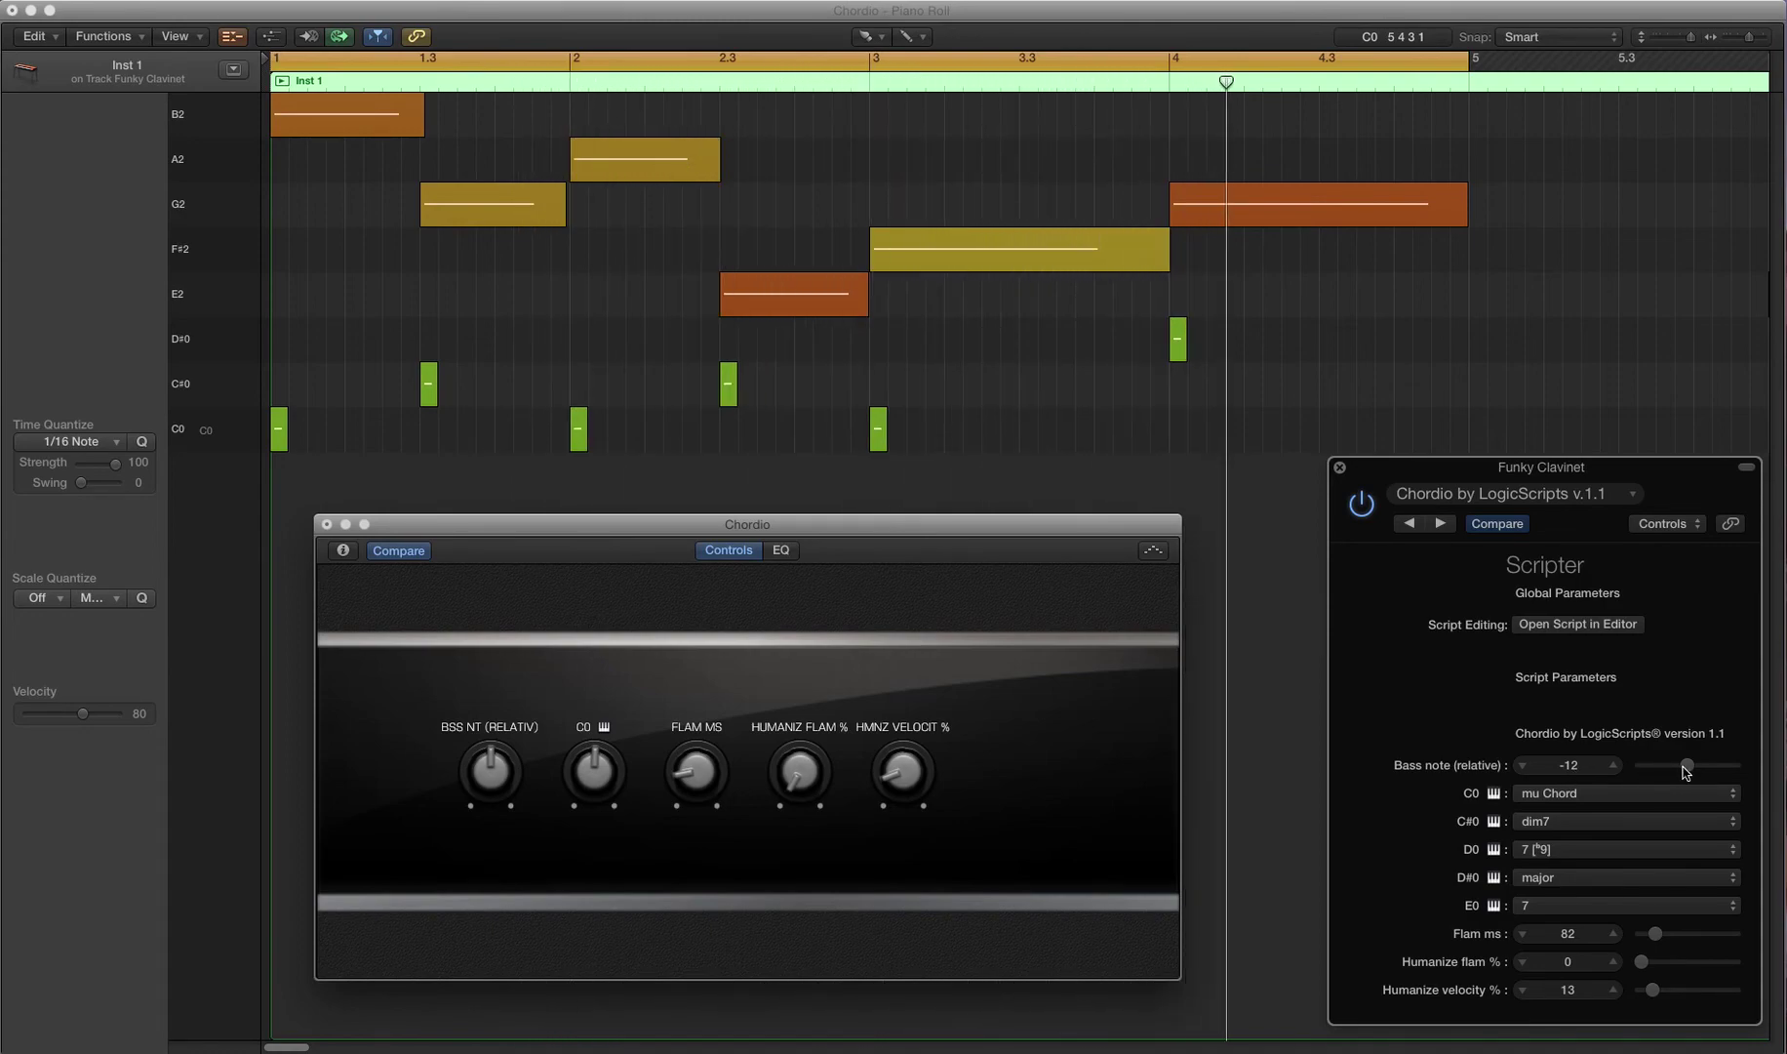
Set the relative bass note to 0 and the flam to 42 ms
drag(1687, 765, 1773, 769)
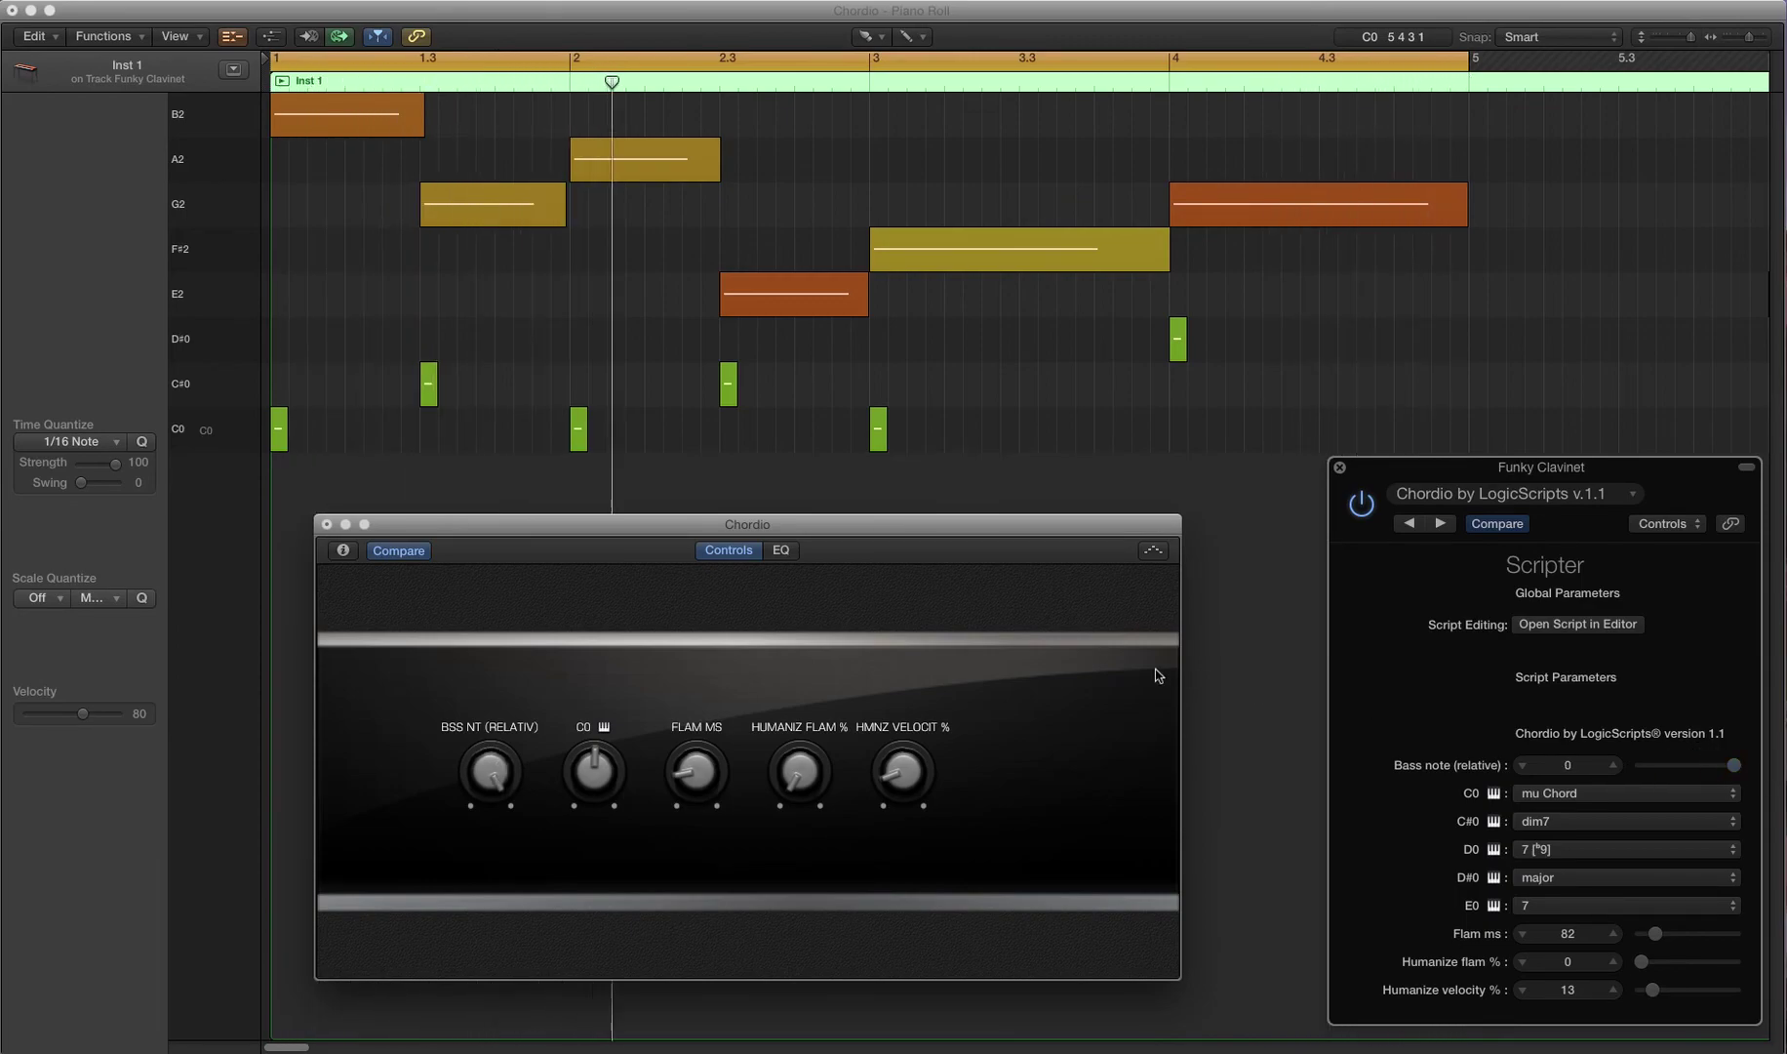
drag(1657, 934, 1647, 1044)
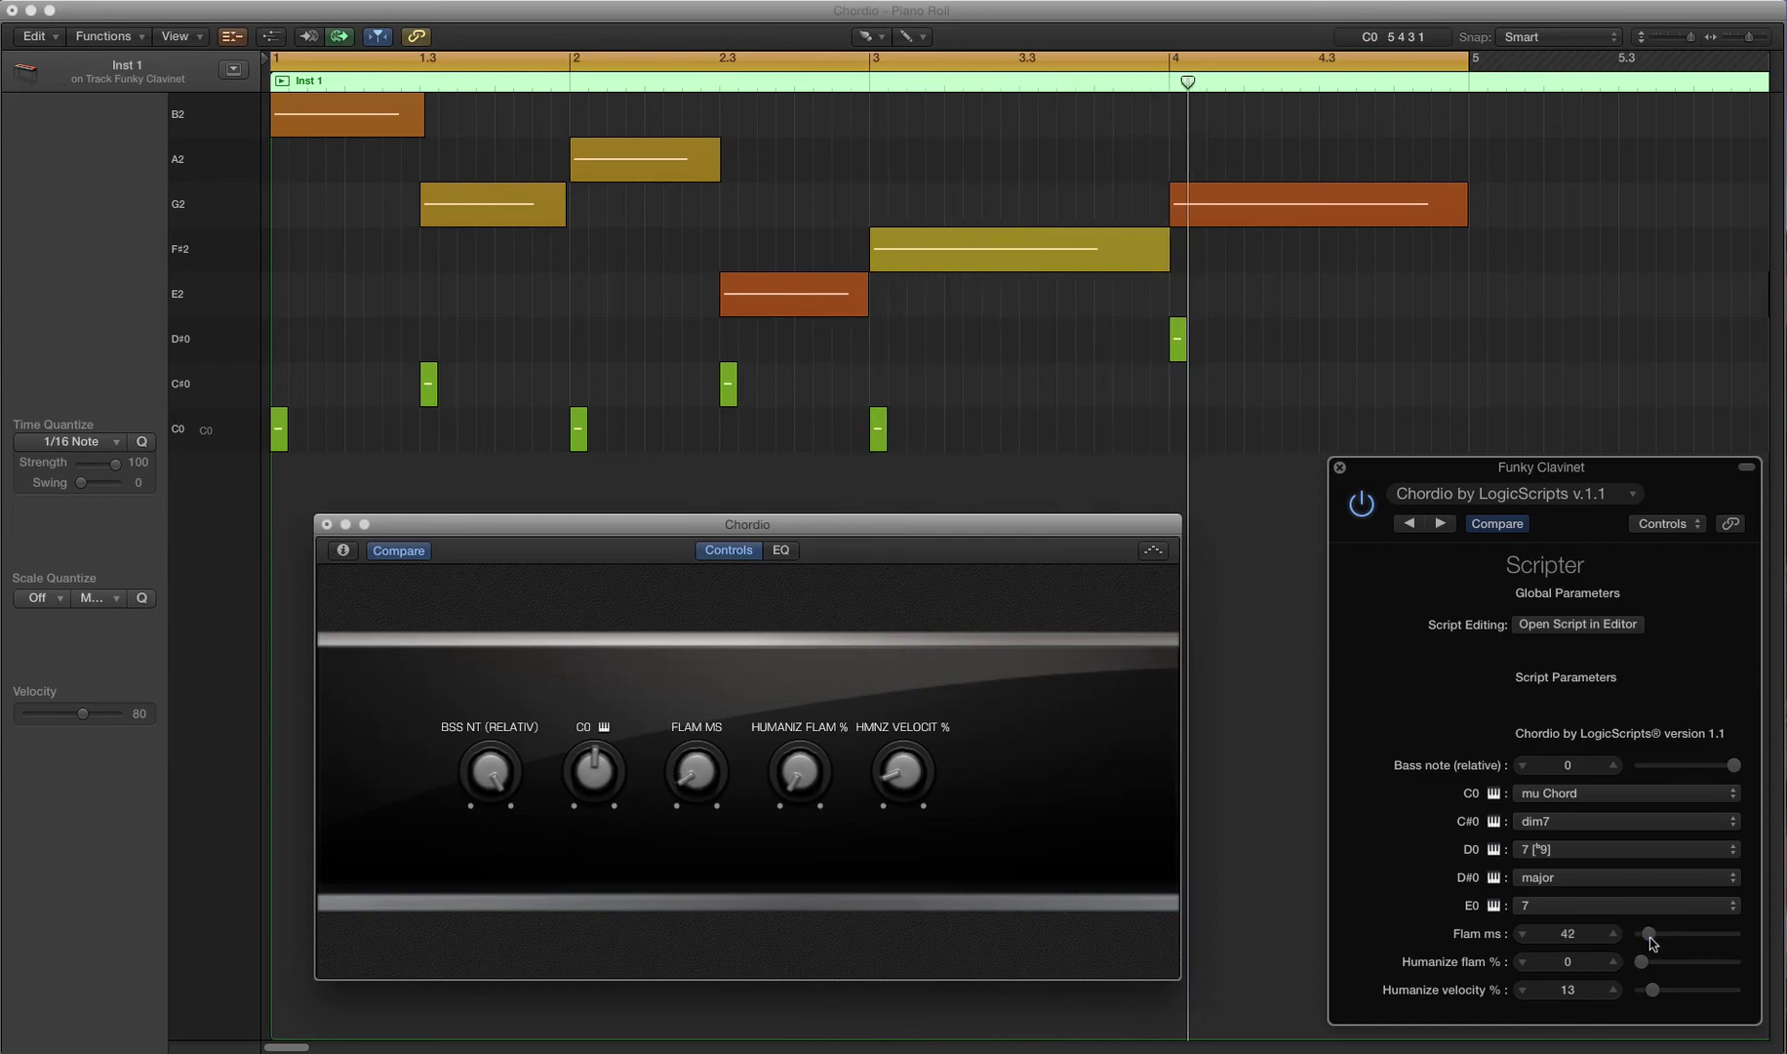
Turn on the arpeggiator and set the relative bass note to -13, trying -10 along the way
click(1153, 551)
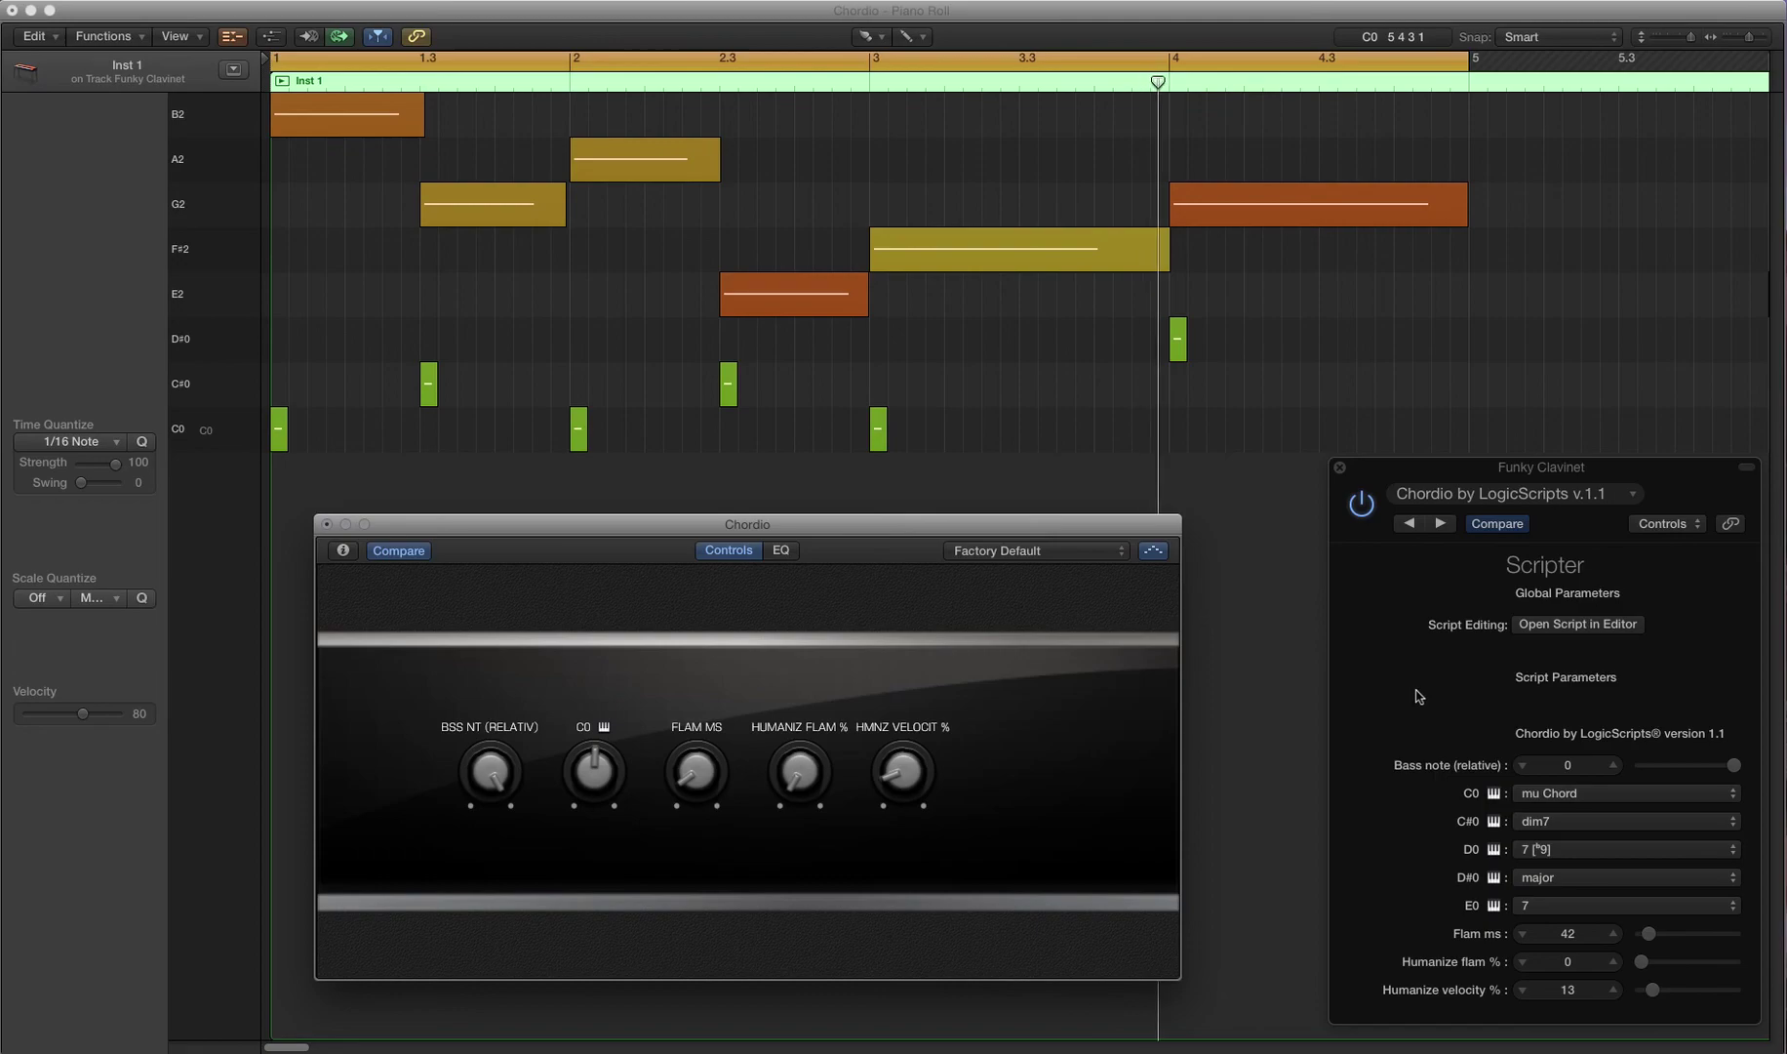
click(1686, 771)
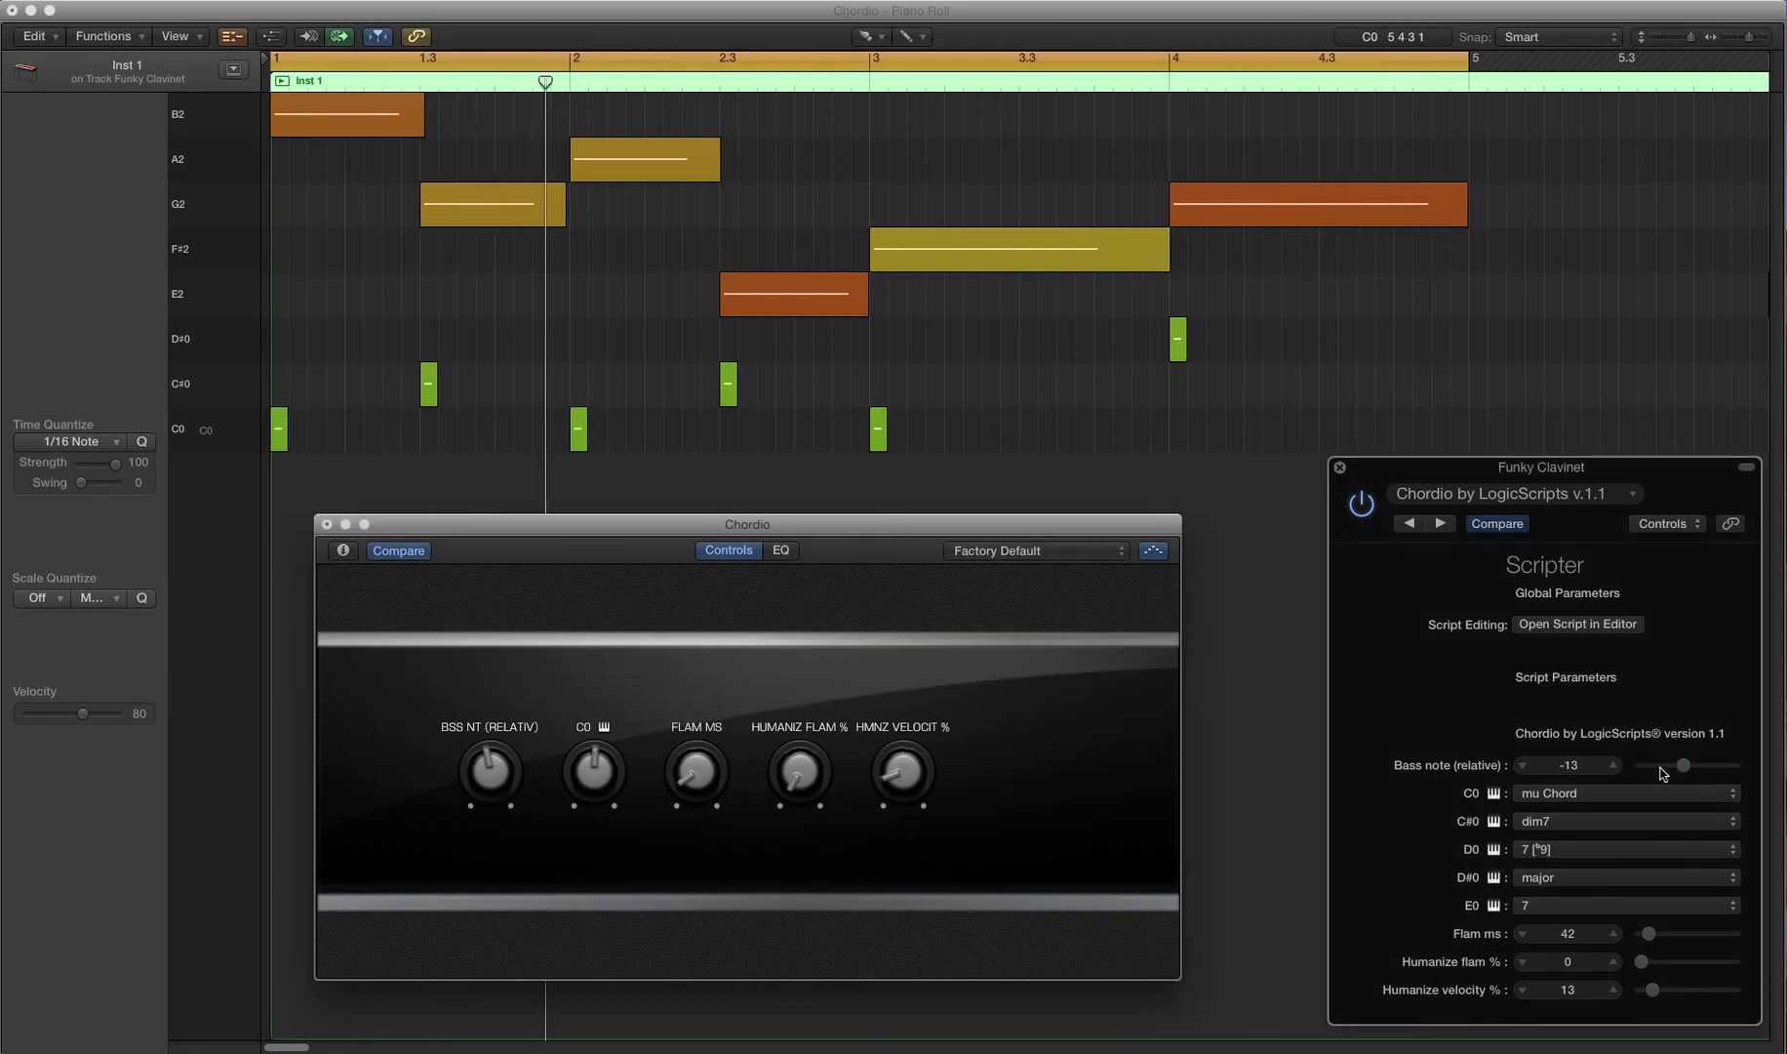
drag(1662, 771, 1697, 778)
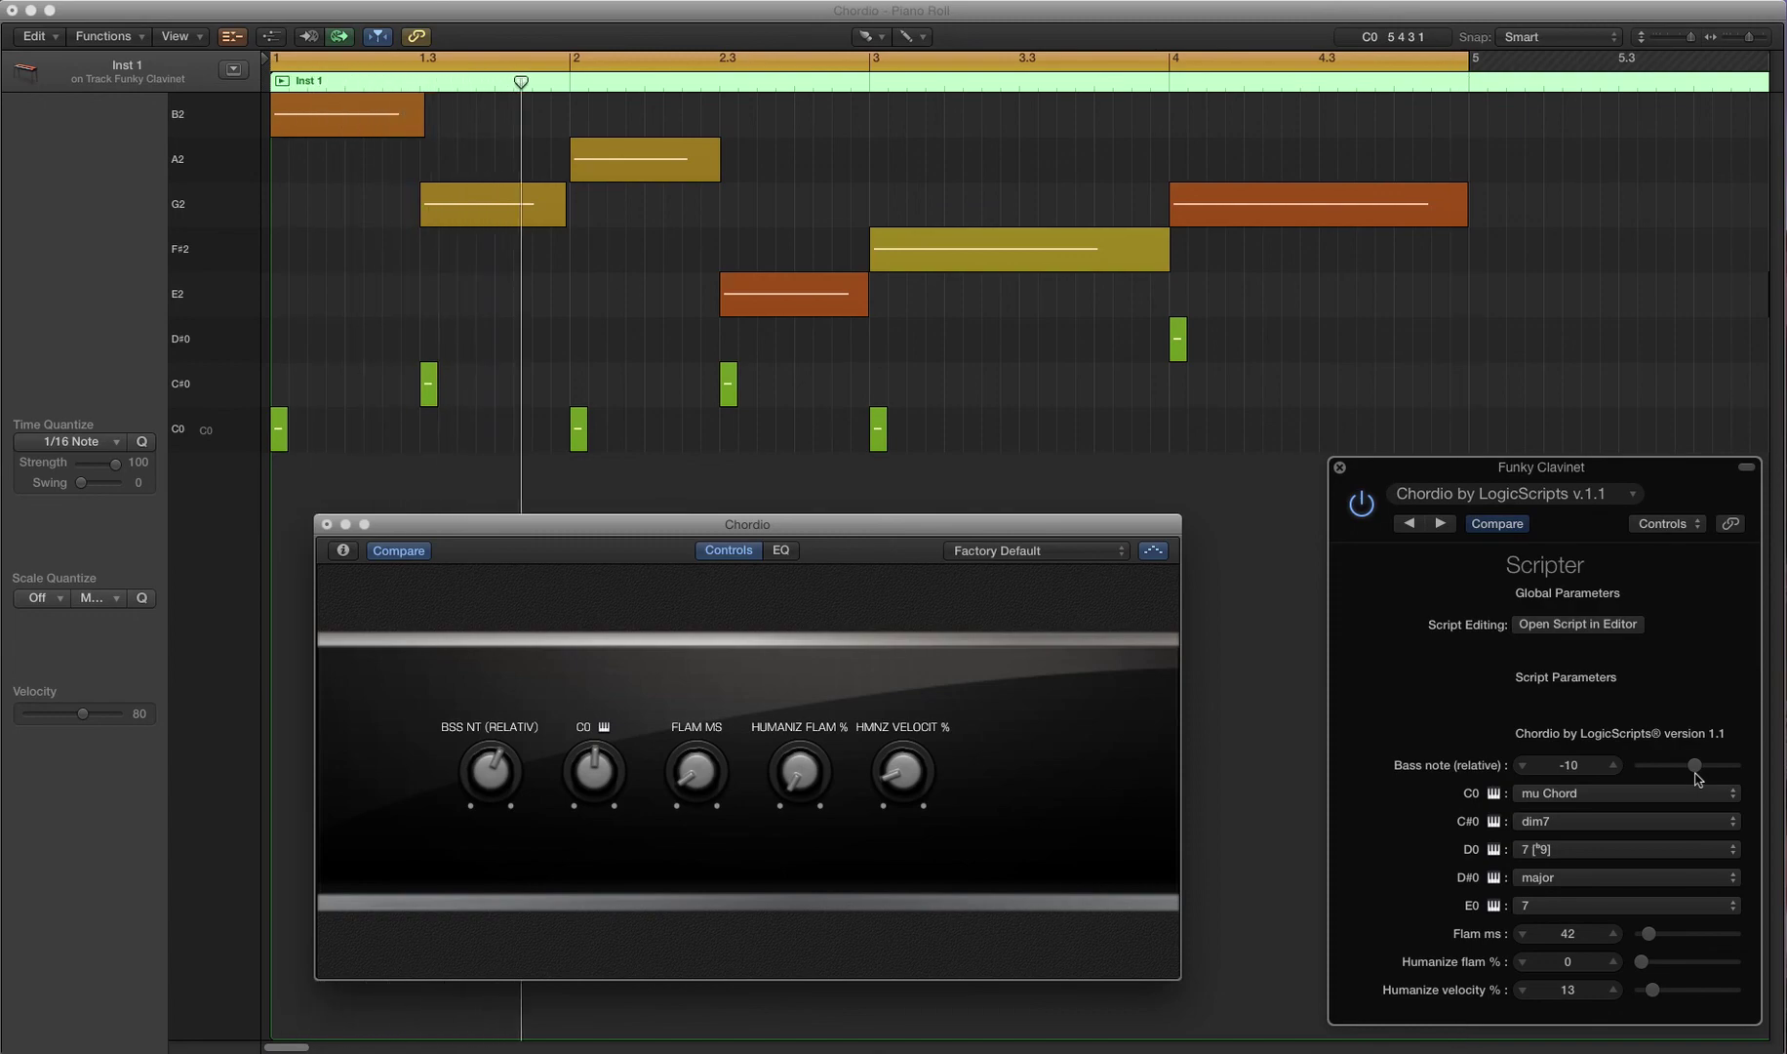
drag(1697, 775, 1688, 776)
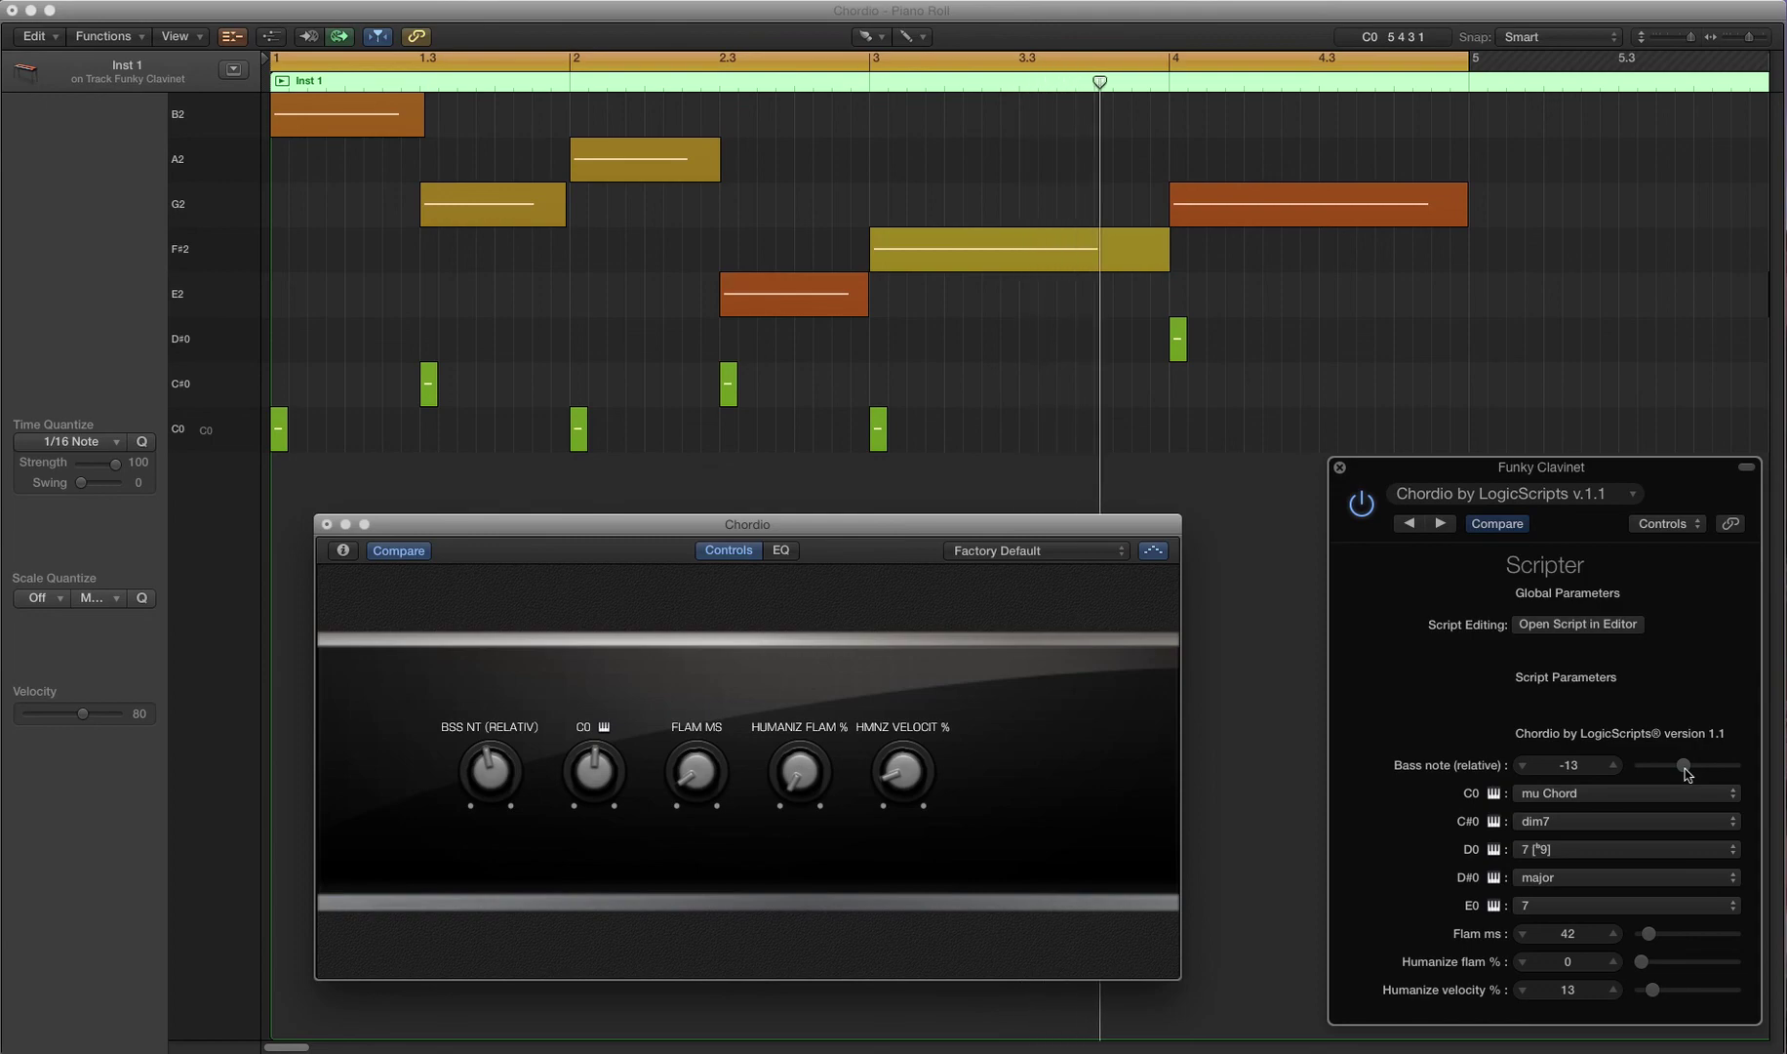